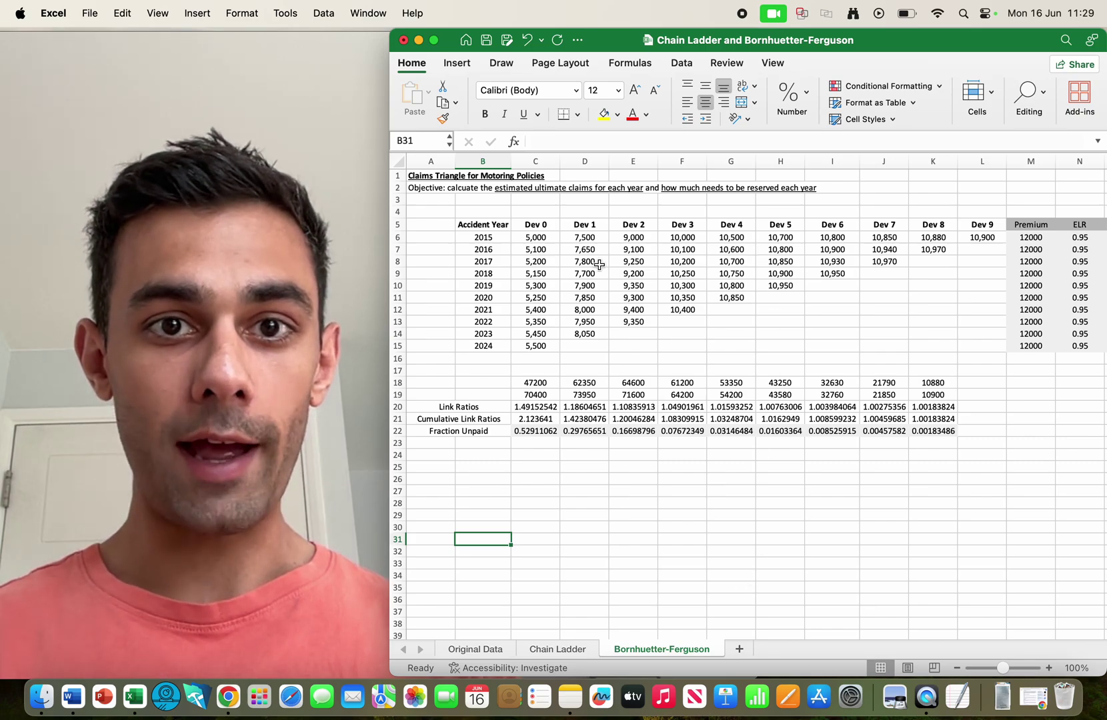
# Clear the claims triangle B5:L15 and review the Link Ratios and Cumulative Link Ratios rows.
pyautogui.moveTo(493, 225); pyautogui.dragTo(980, 345)
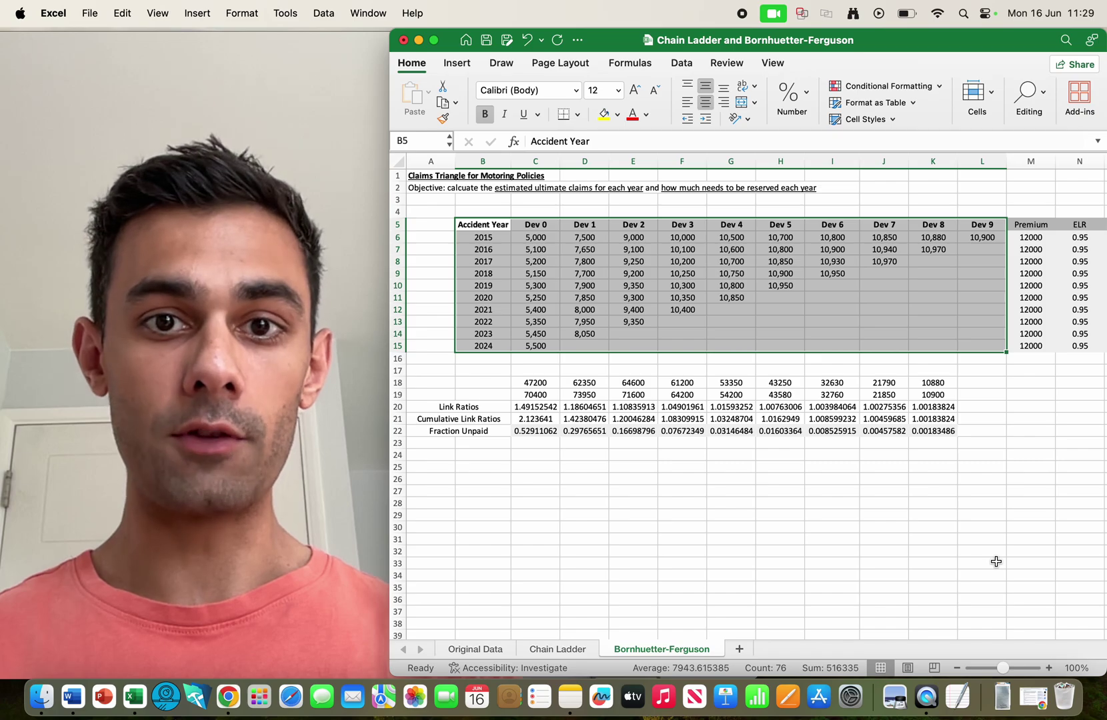
pyautogui.click(799, 541)
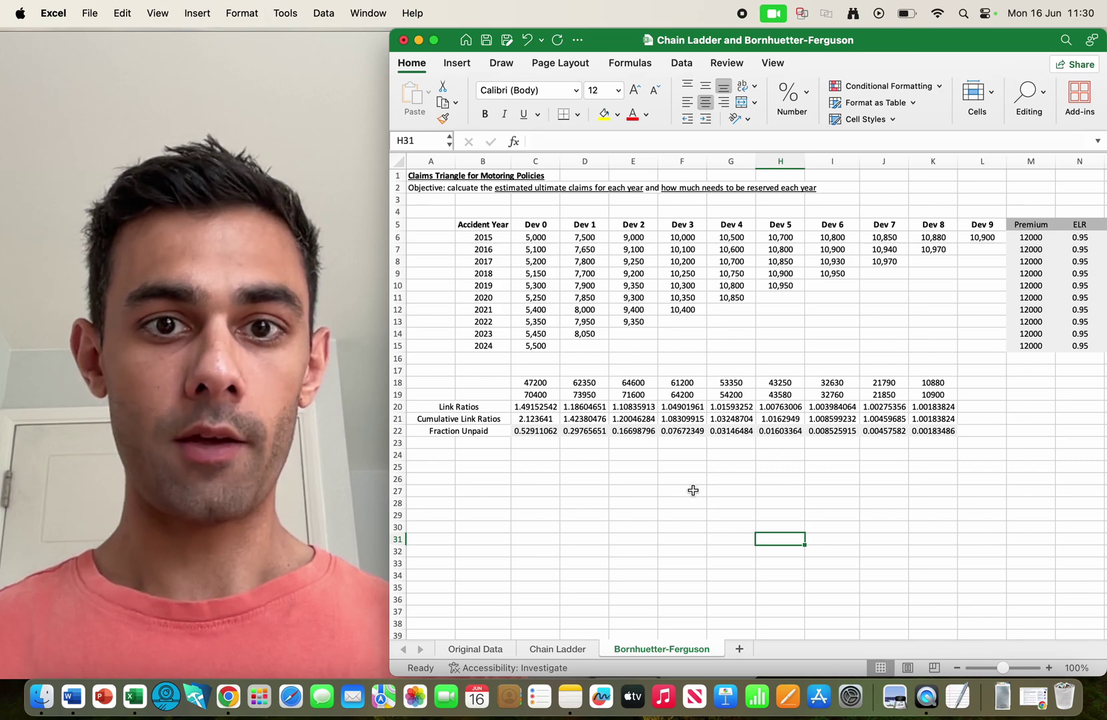
pyautogui.click(532, 407)
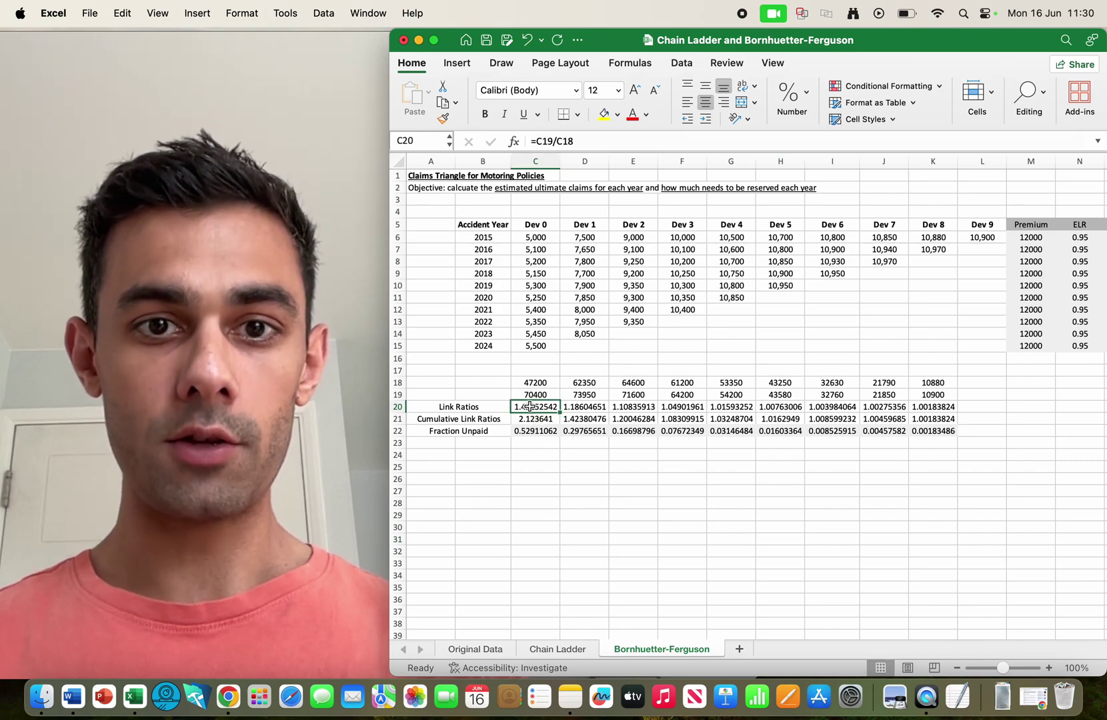
pyautogui.click(397, 407)
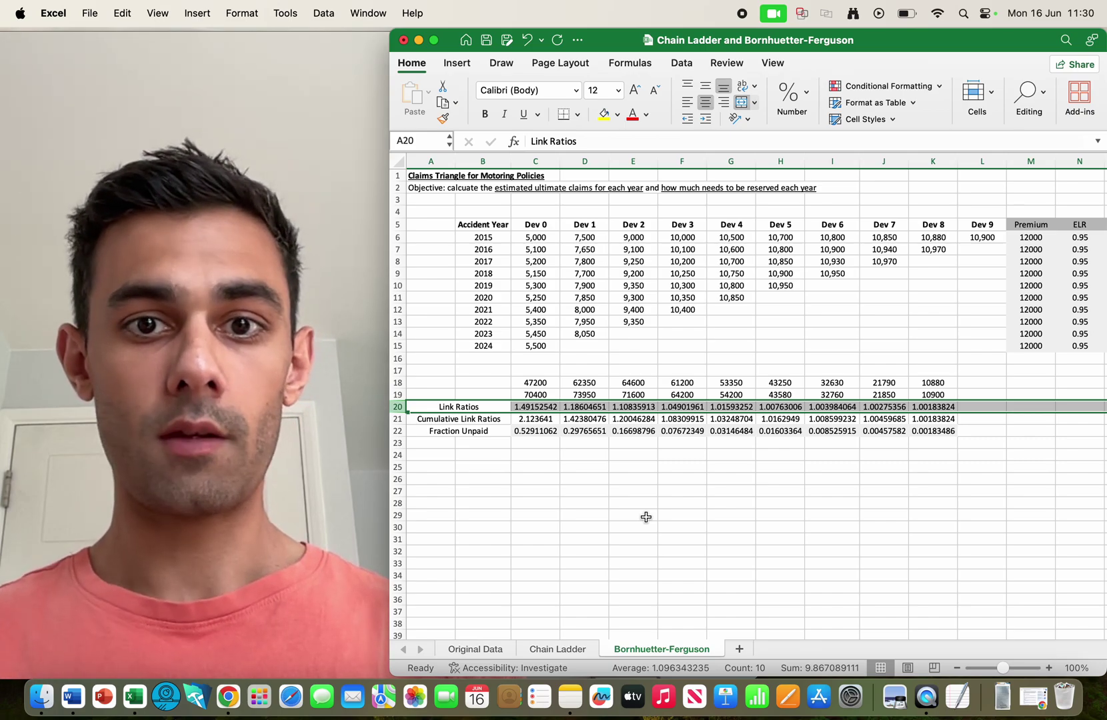
pyautogui.click(394, 418)
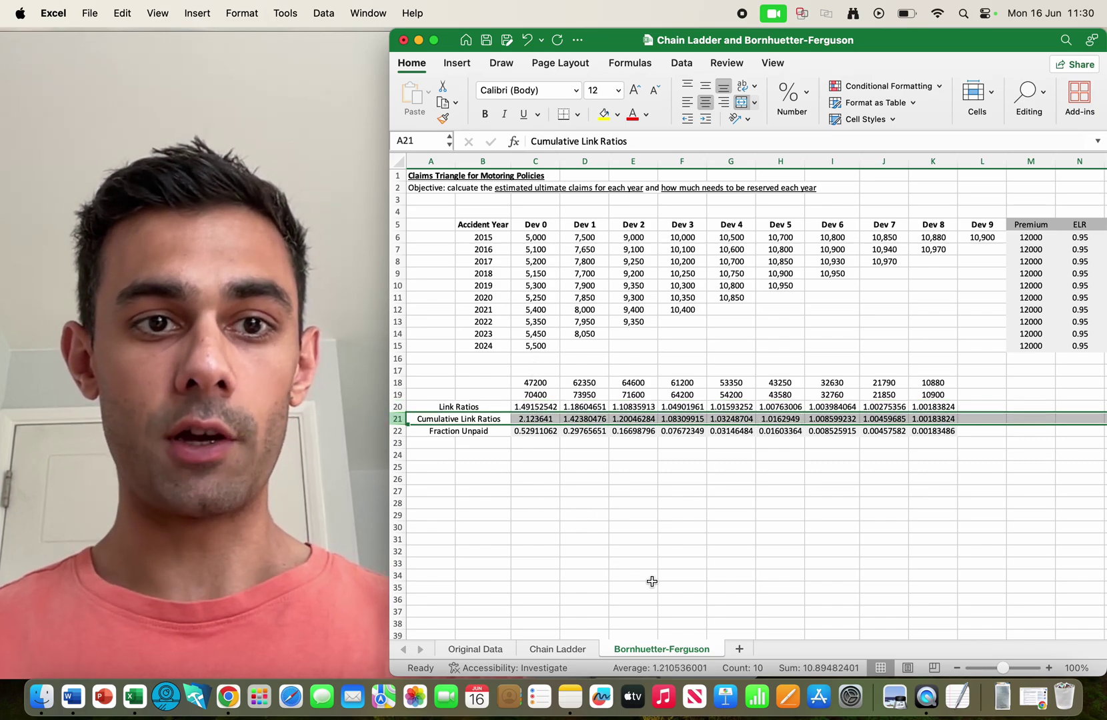
pyautogui.click(541, 421)
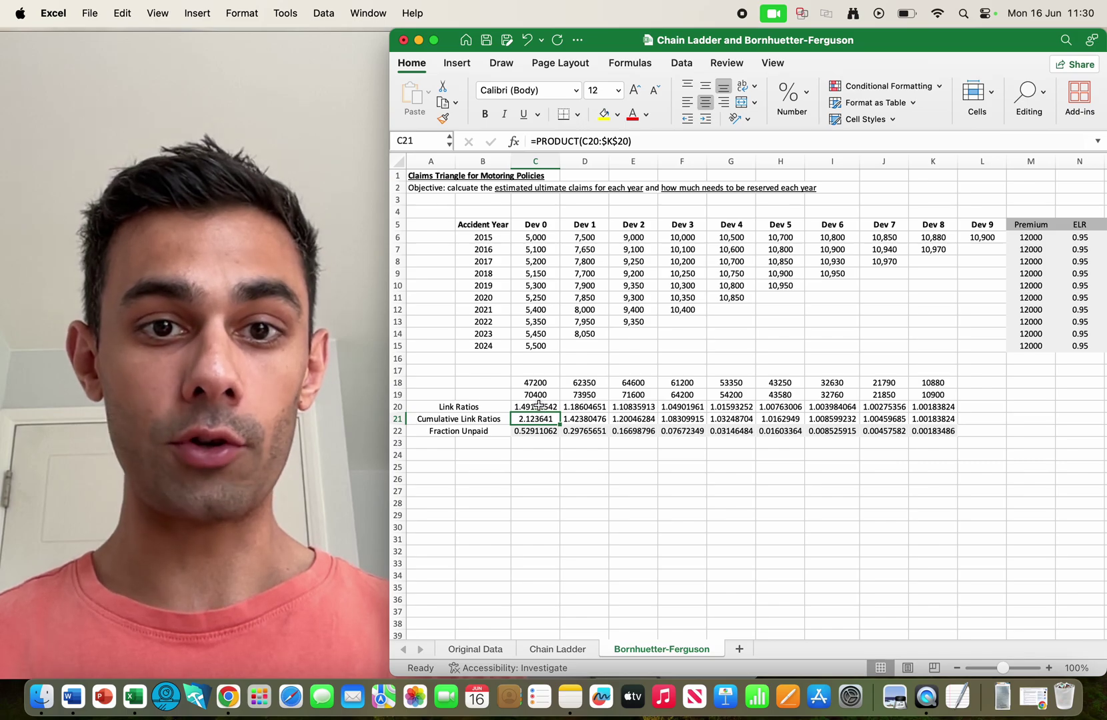
pyautogui.moveTo(538, 404); pyautogui.dragTo(925, 412)
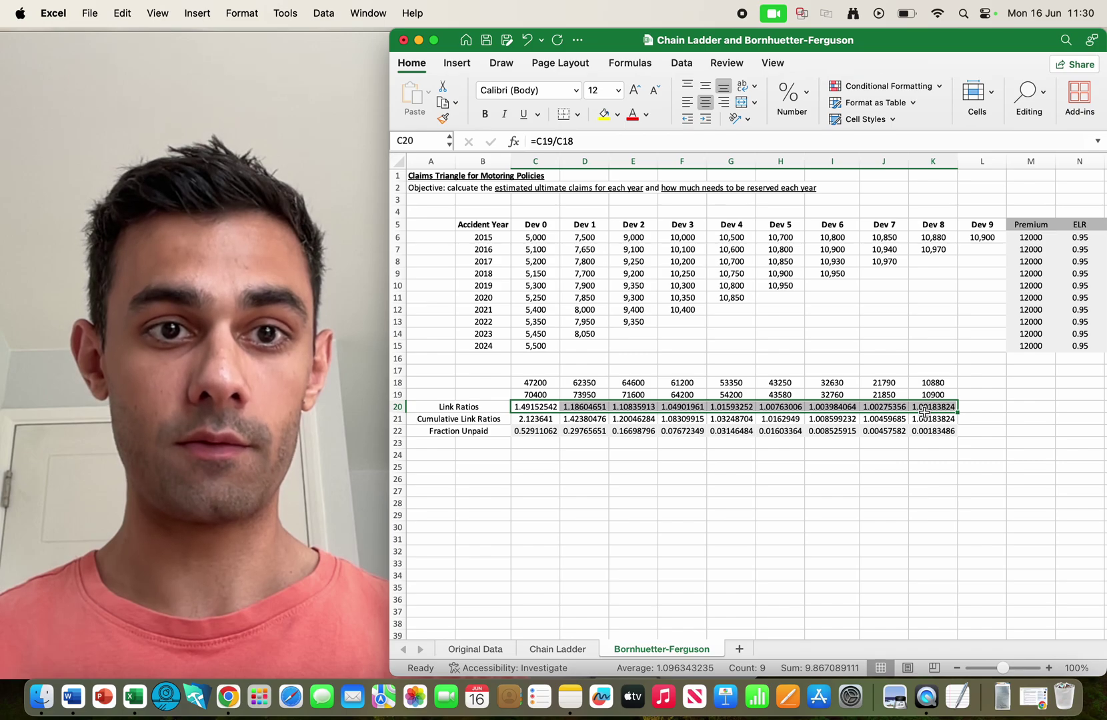
pyautogui.click(528, 419)
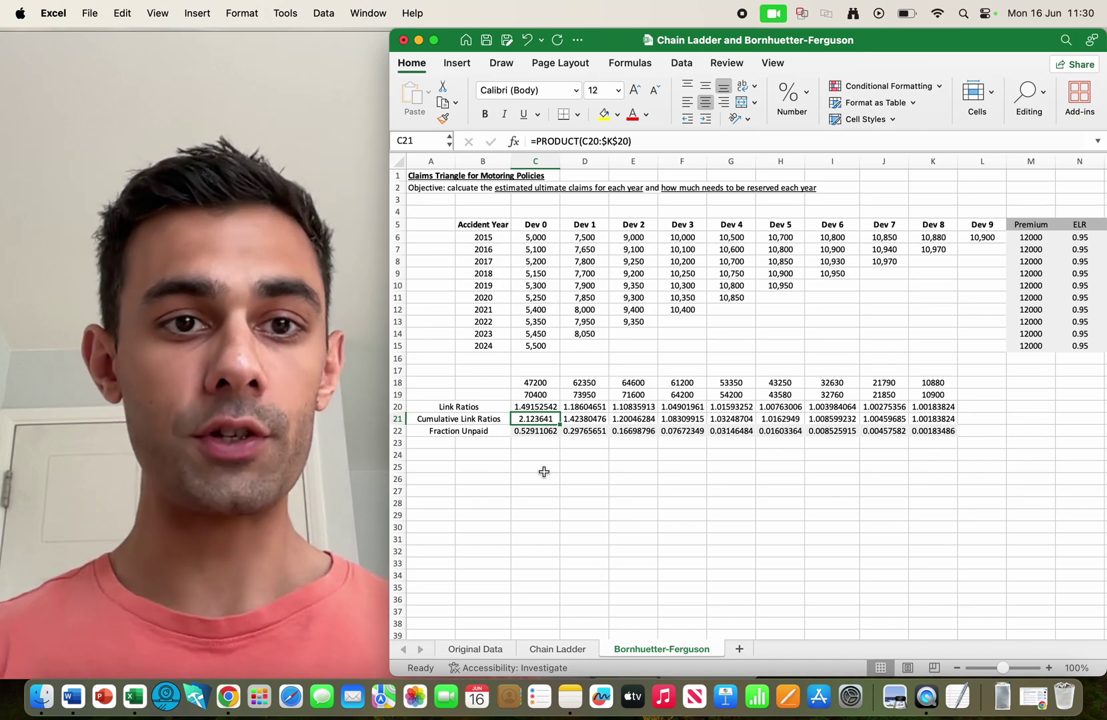
# Relate the C21 cumulative ratio to the 2024 Dev 0 claims and mark link ratios D20:K20.
pyautogui.click(486, 345)
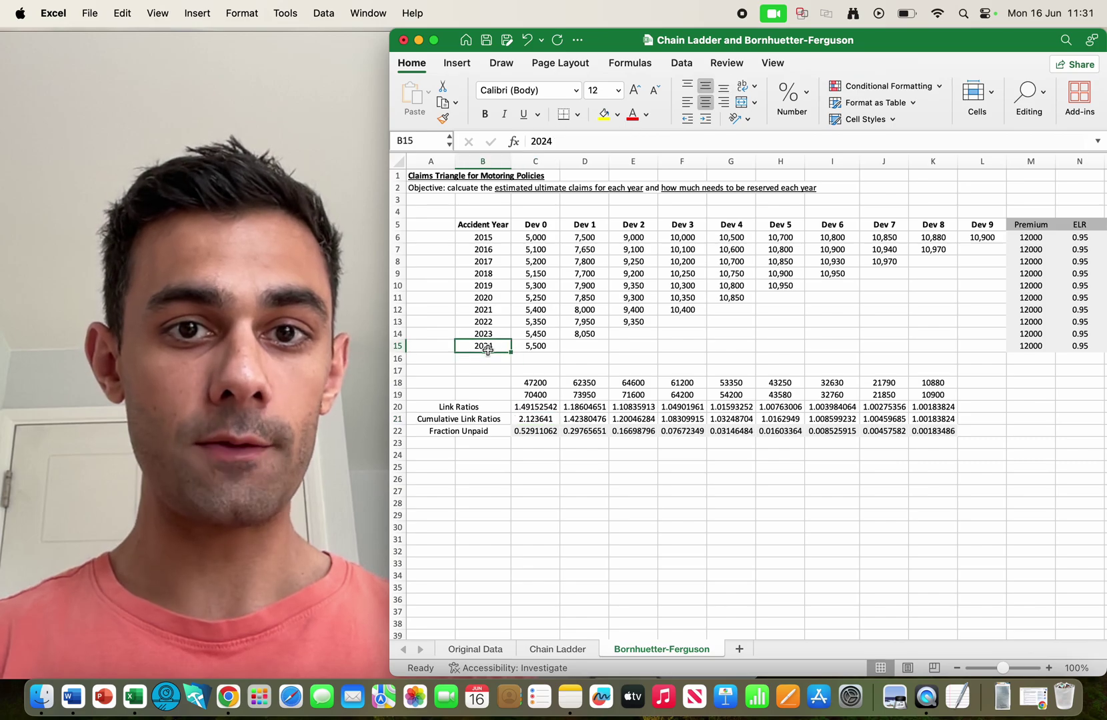
pyautogui.click(532, 346)
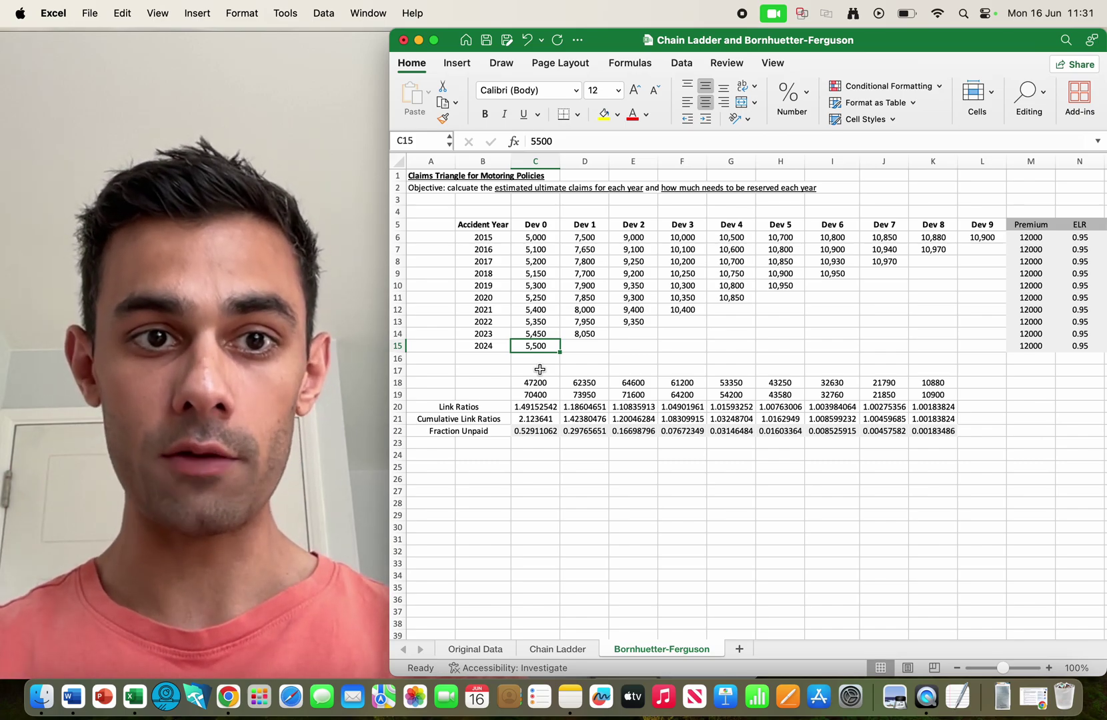
pyautogui.click(552, 420)
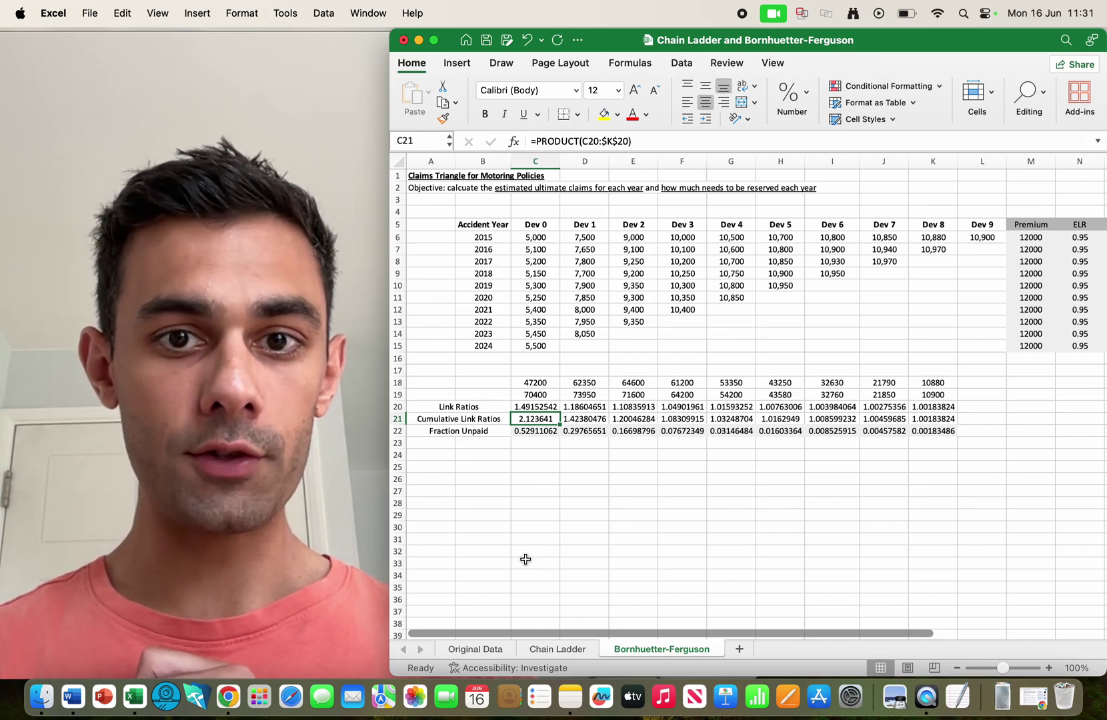
pyautogui.press('Right')
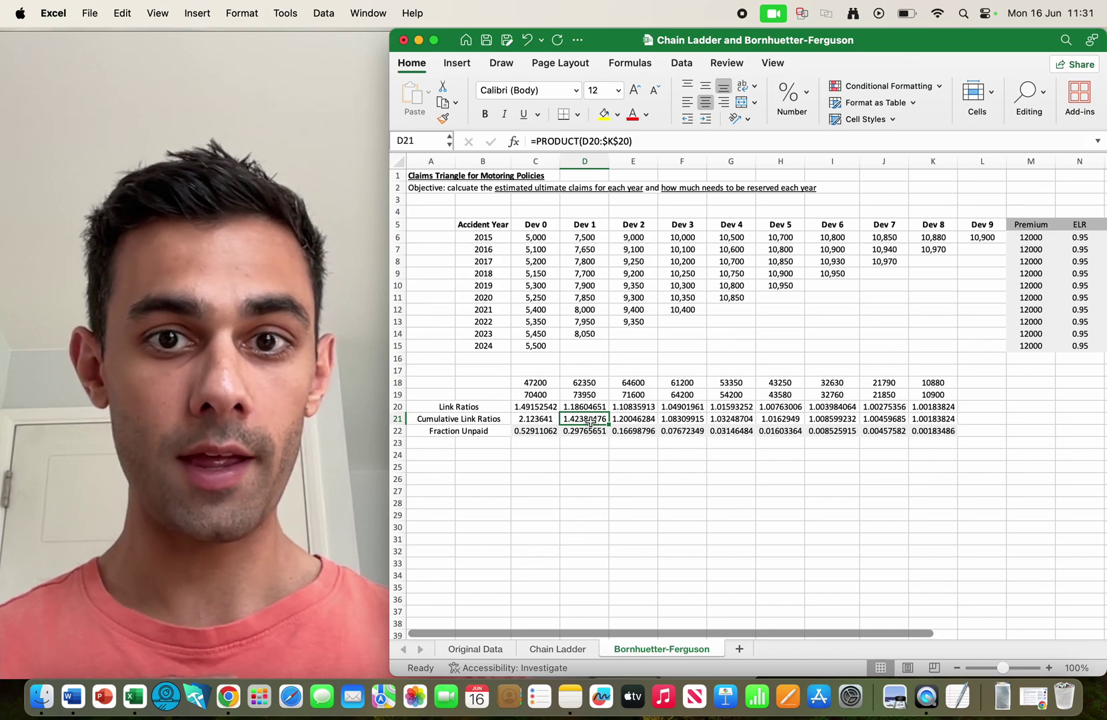
pyautogui.moveTo(586, 404); pyautogui.dragTo(899, 408)
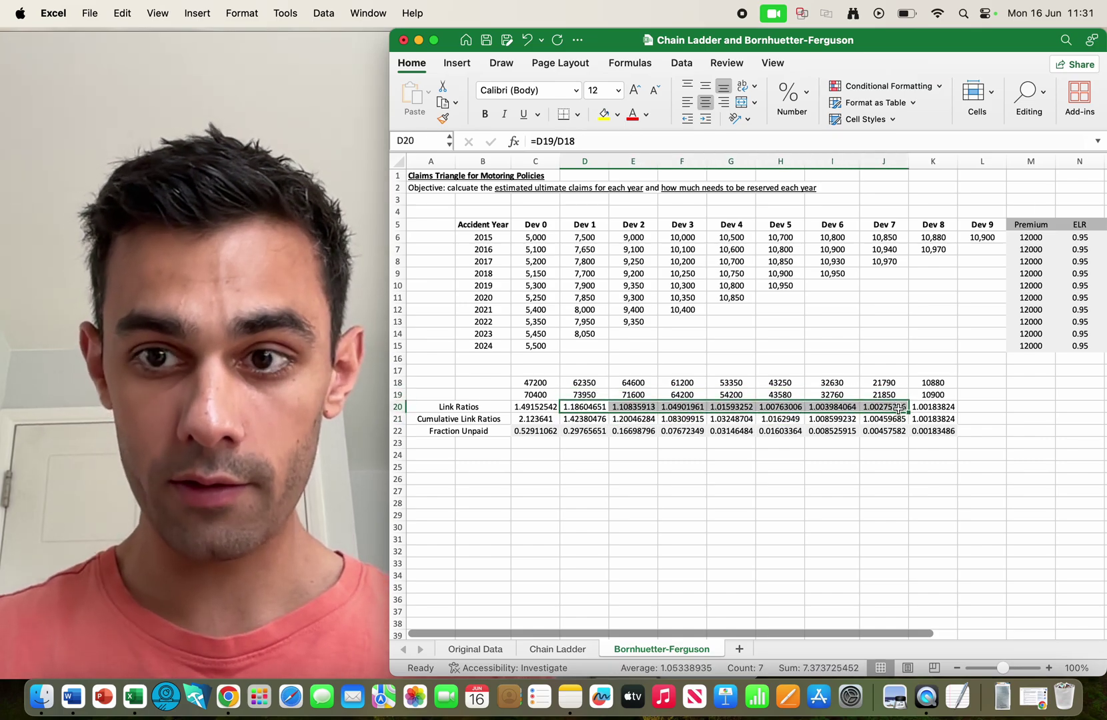
pyautogui.hotkey('shift', 'Right')
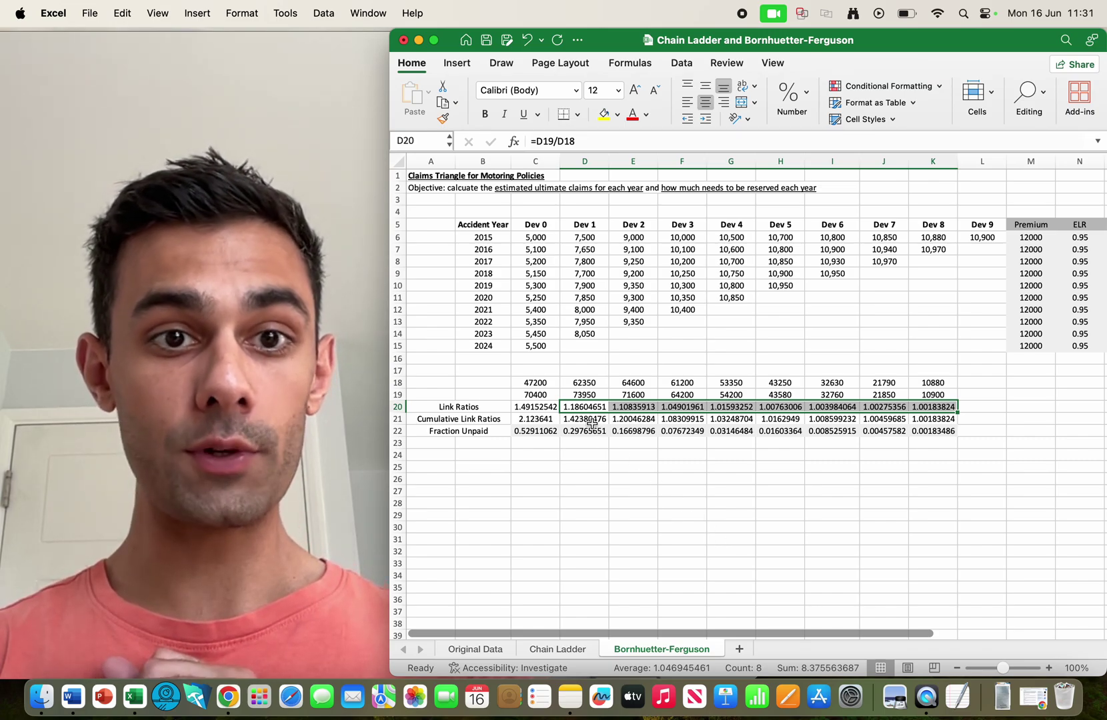
# Compare the D21 cumulative ratio formula with the 2023 Dev 1 claims in D14.
pyautogui.click(591, 423)
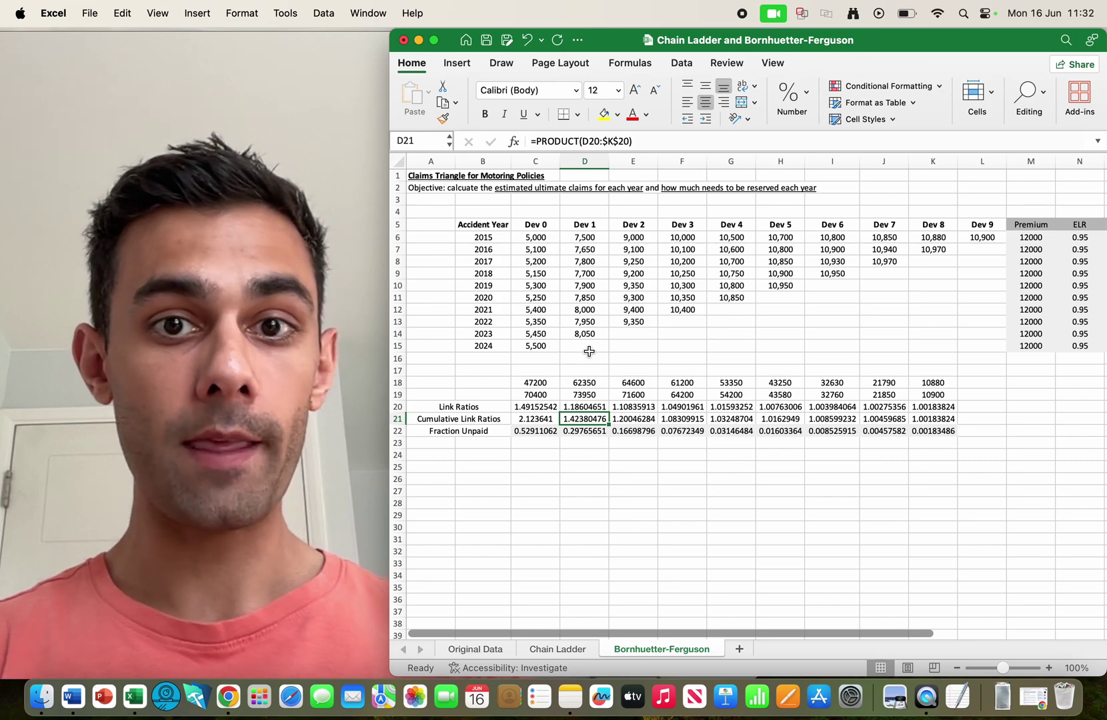
pyautogui.click(587, 333)
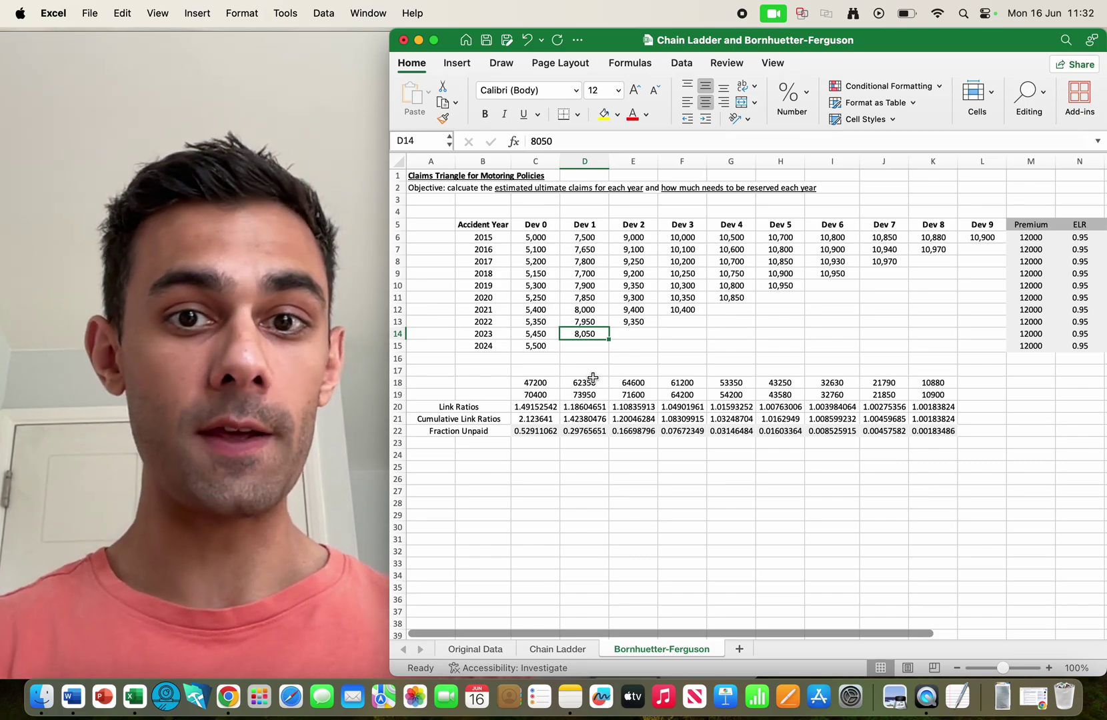
pyautogui.click(594, 417)
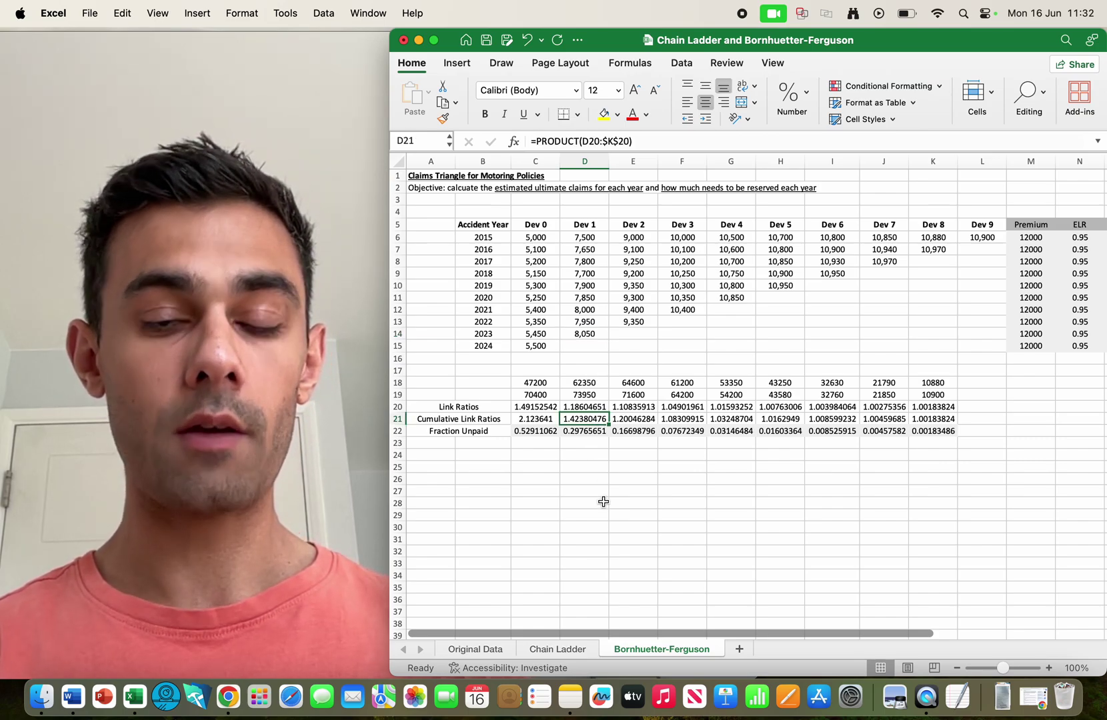
pyautogui.click(603, 502)
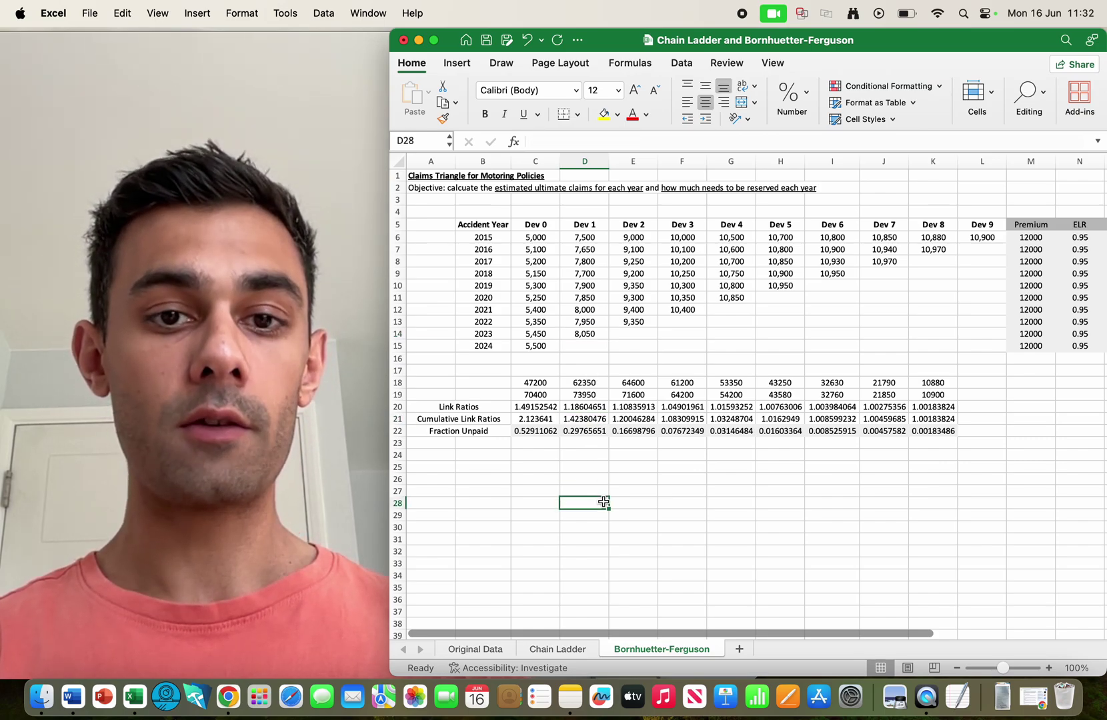
pyautogui.click(556, 483)
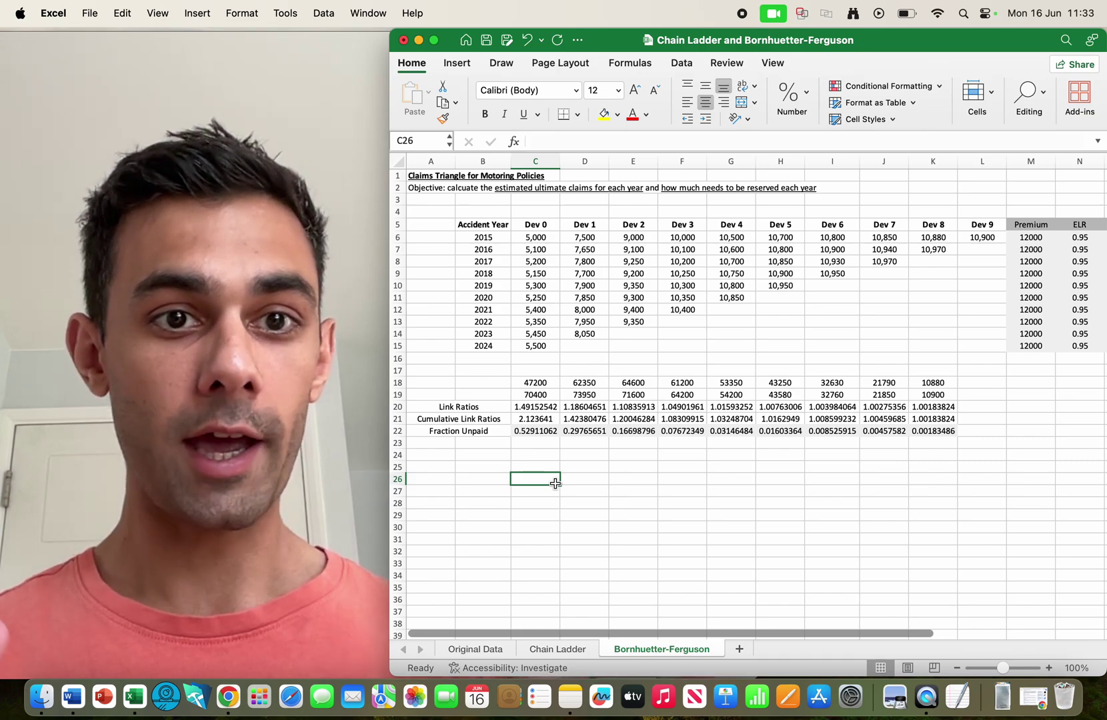
# Review the Fraction Unpaid formulas in C22 and D22 against the 2024 and 2023 claims.
pyautogui.click(485, 353)
pyautogui.click(502, 345)
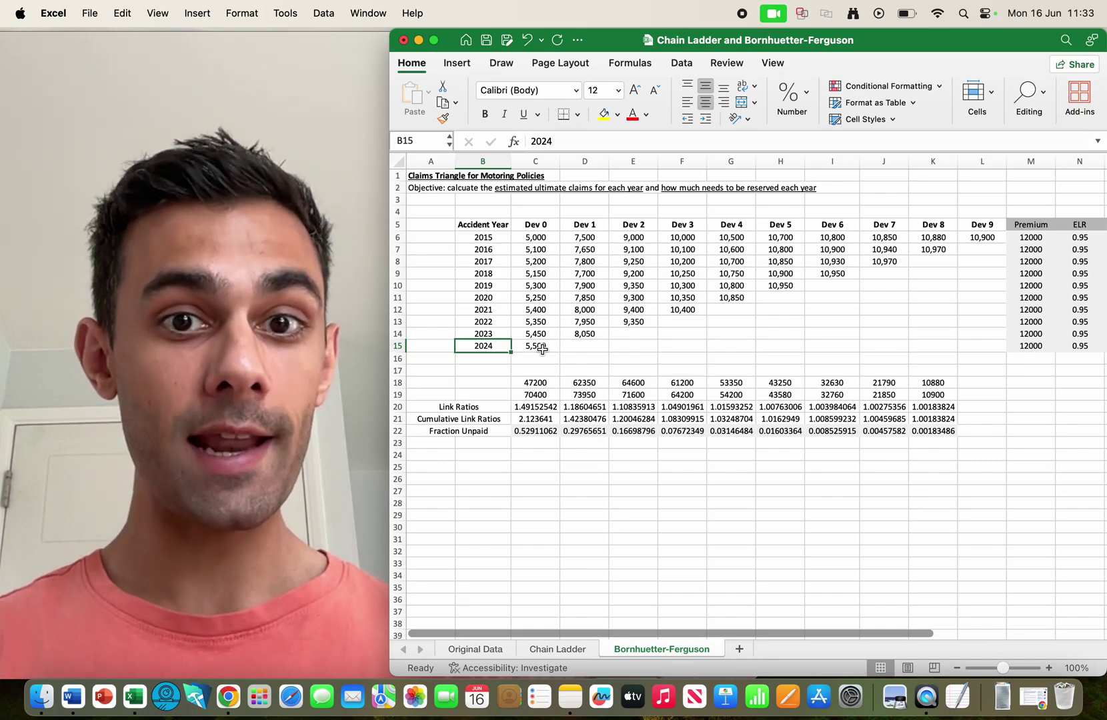
pyautogui.click(542, 348)
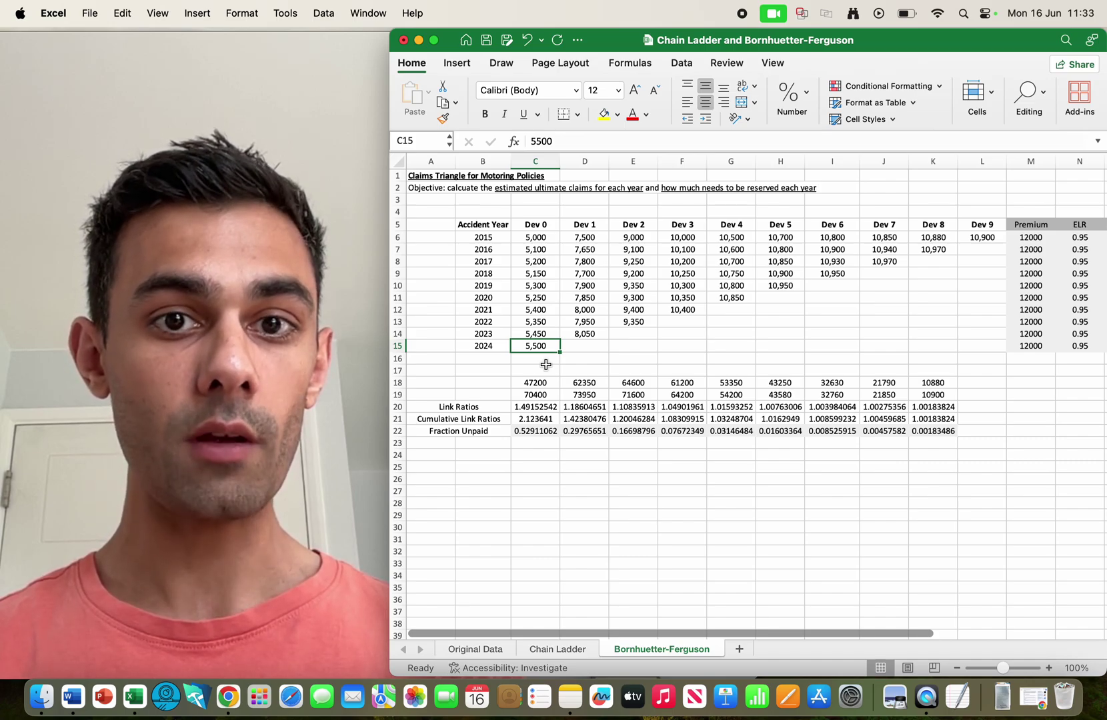
pyautogui.click(541, 419)
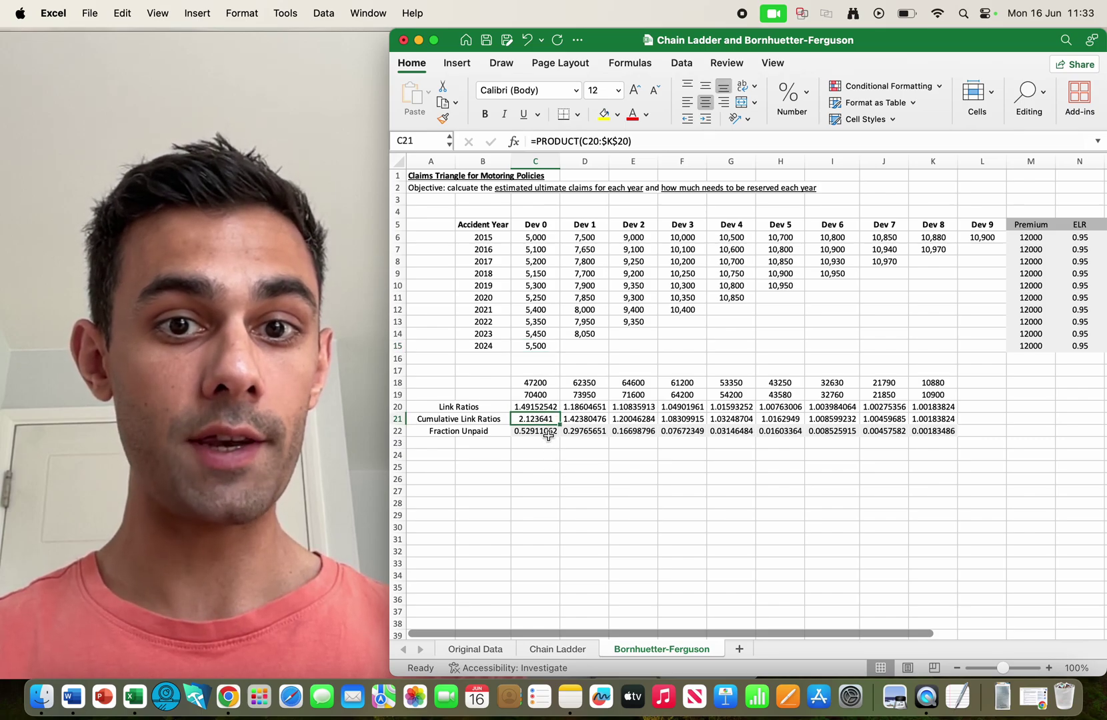
pyautogui.click(548, 433)
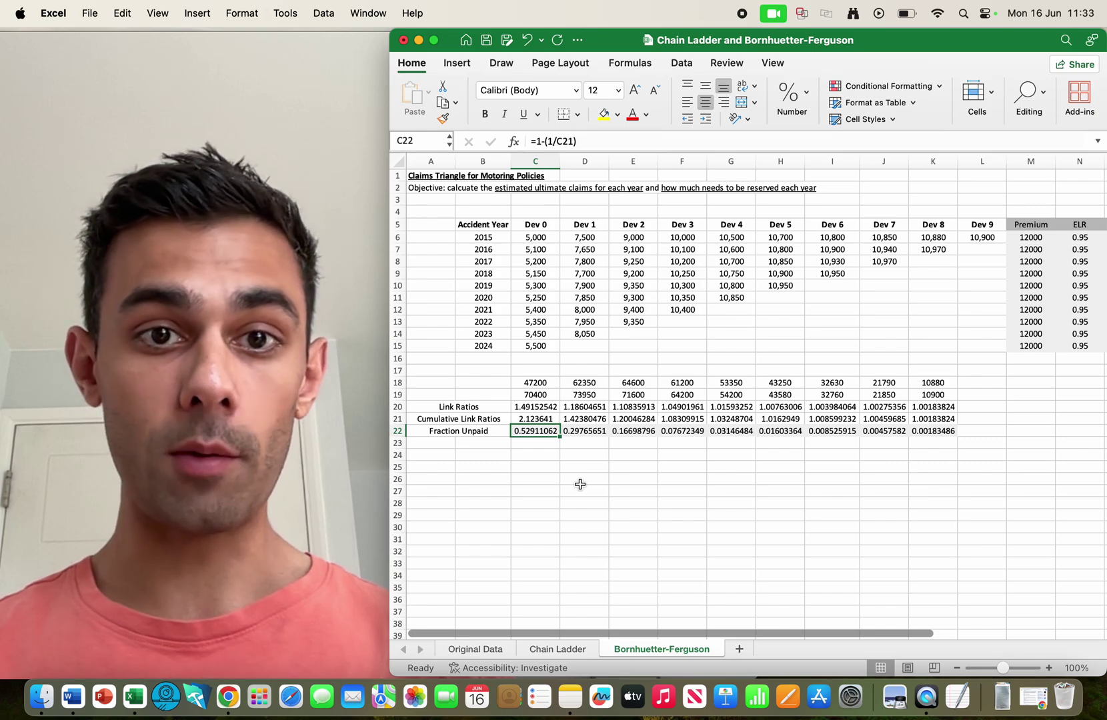
pyautogui.press('Up')
pyautogui.press('Up')
pyautogui.press('Up')
pyautogui.press('Up')
pyautogui.press('Up')
pyautogui.press('Up')
pyautogui.press('Up')
pyautogui.press('Up')
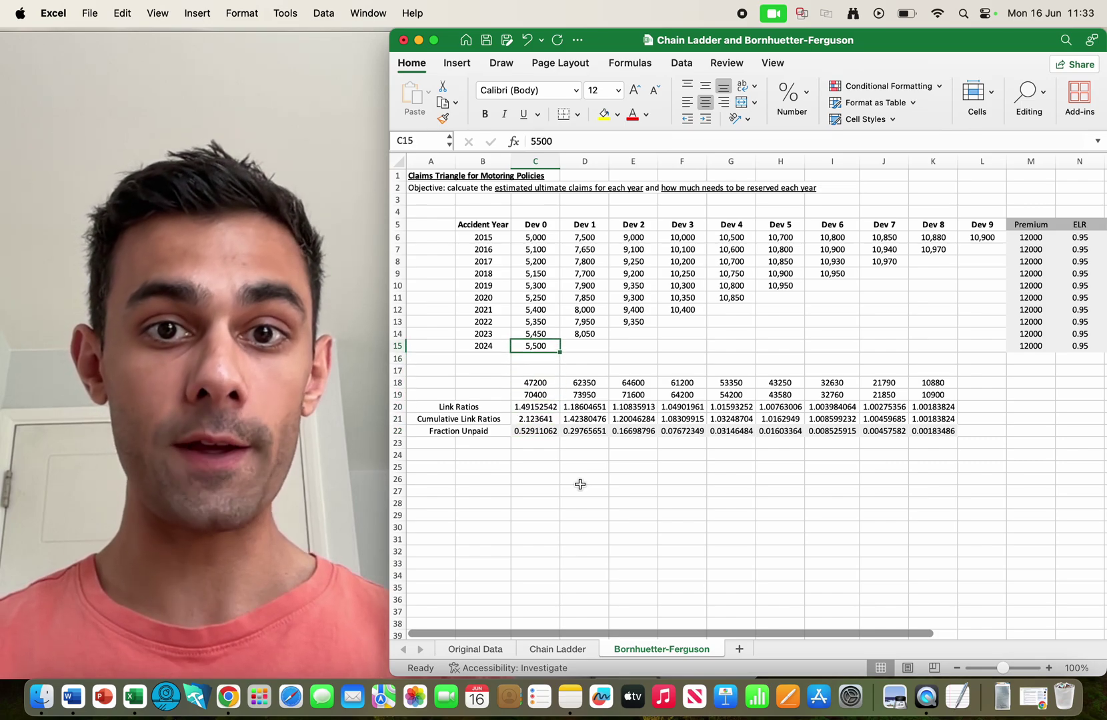
pyautogui.press('Right')
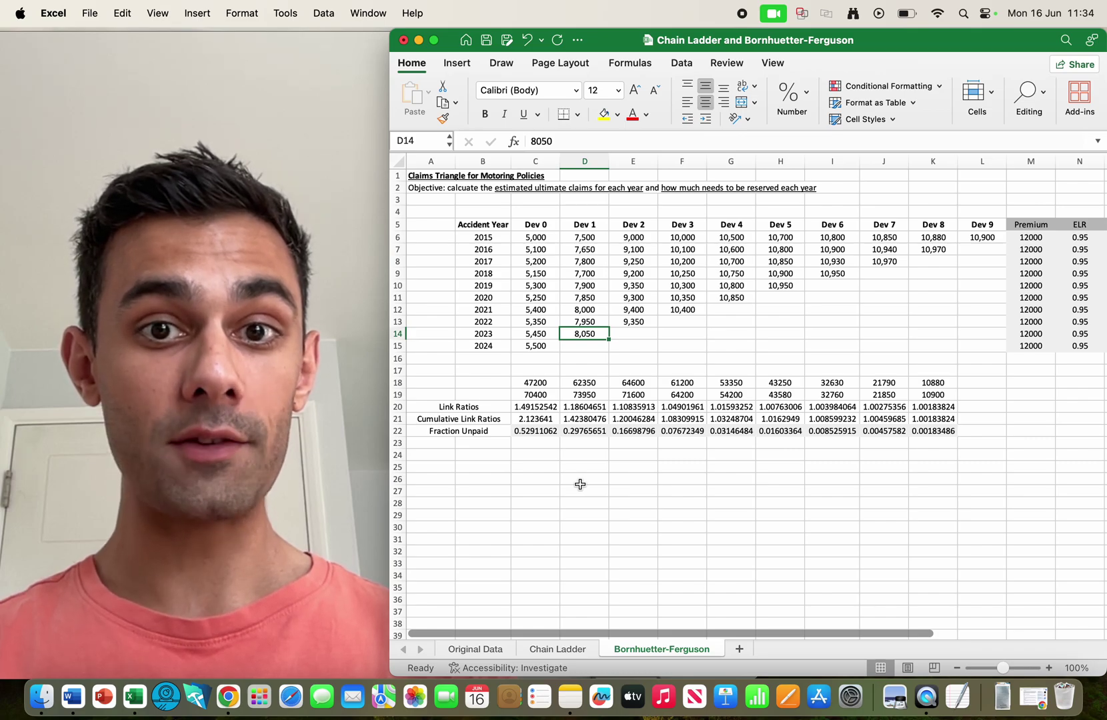
pyautogui.click(585, 432)
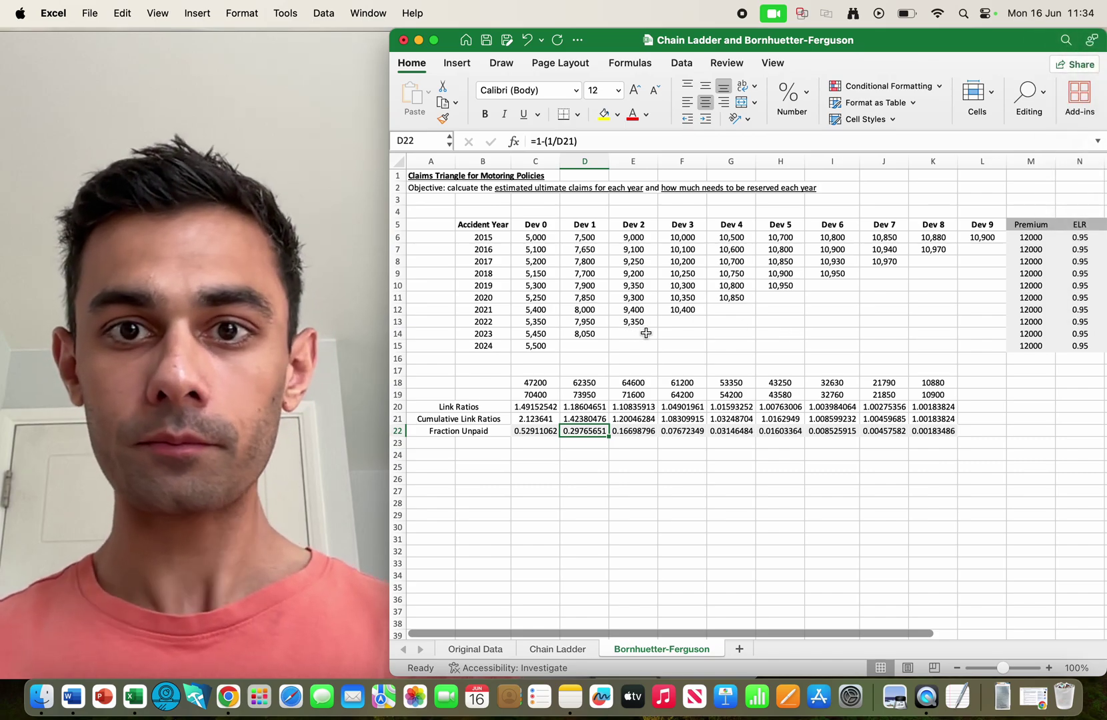
# Widen the Excel window so the full Reserves column is visible.
pyautogui.hscroll(2, 645, 332)
pyautogui.hscroll(4, 645, 333)
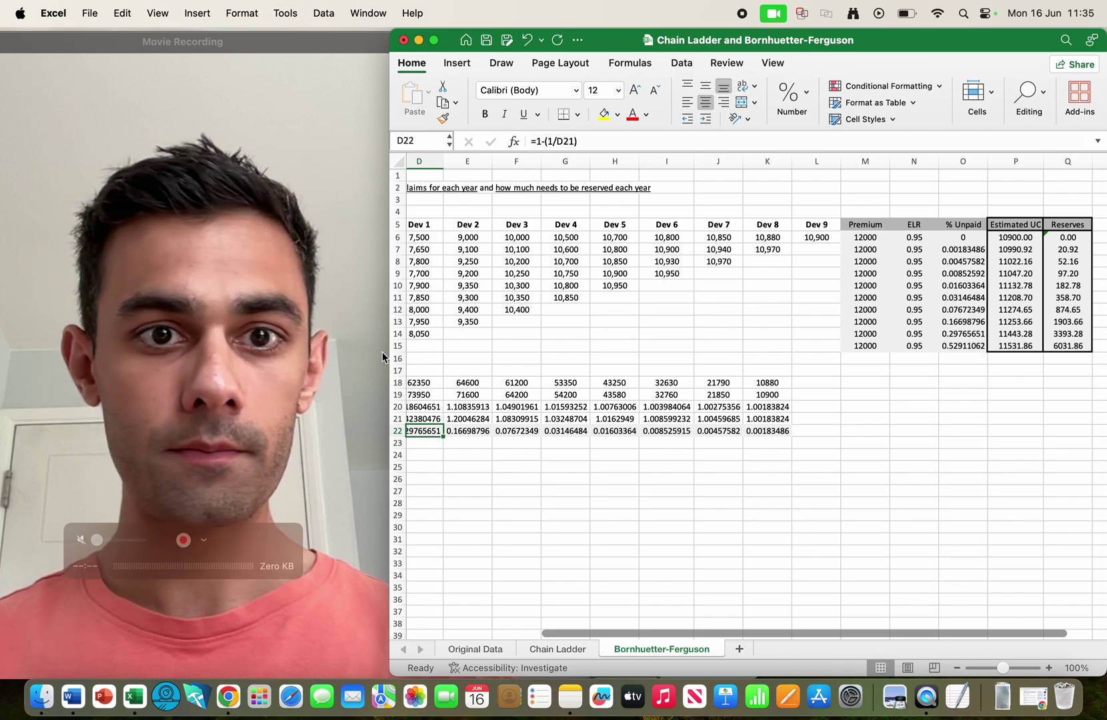
pyautogui.moveTo(390, 352); pyautogui.dragTo(298, 345)
pyautogui.hscroll(-4, 471, 392)
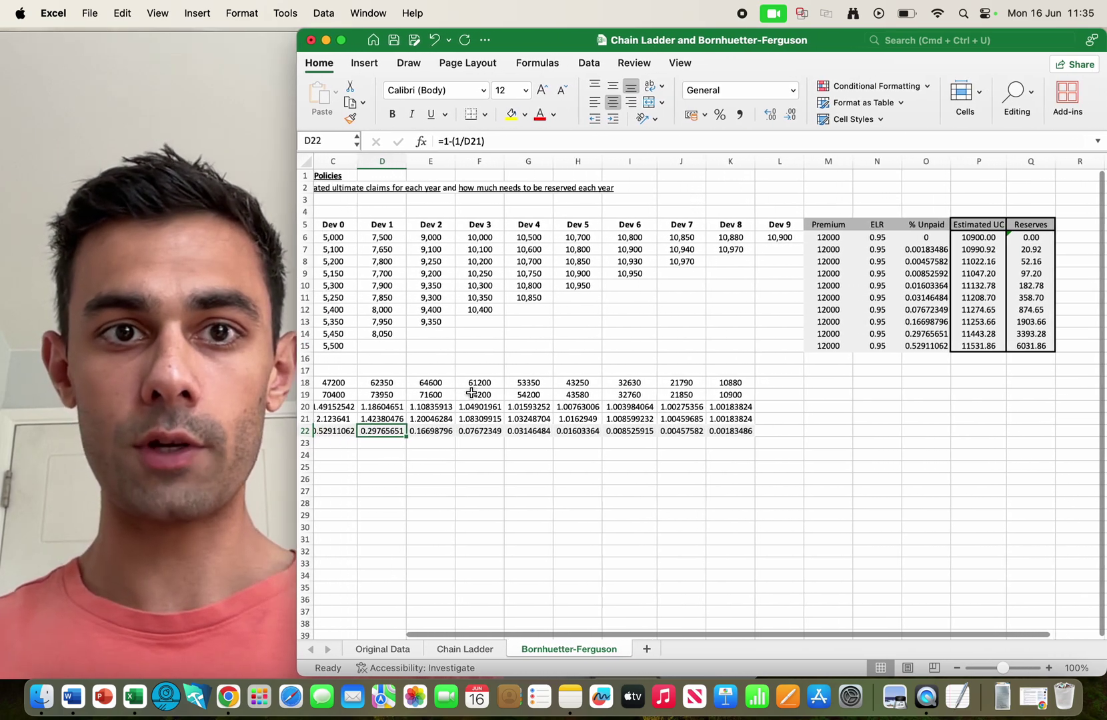
pyautogui.hscroll(-1, 471, 393)
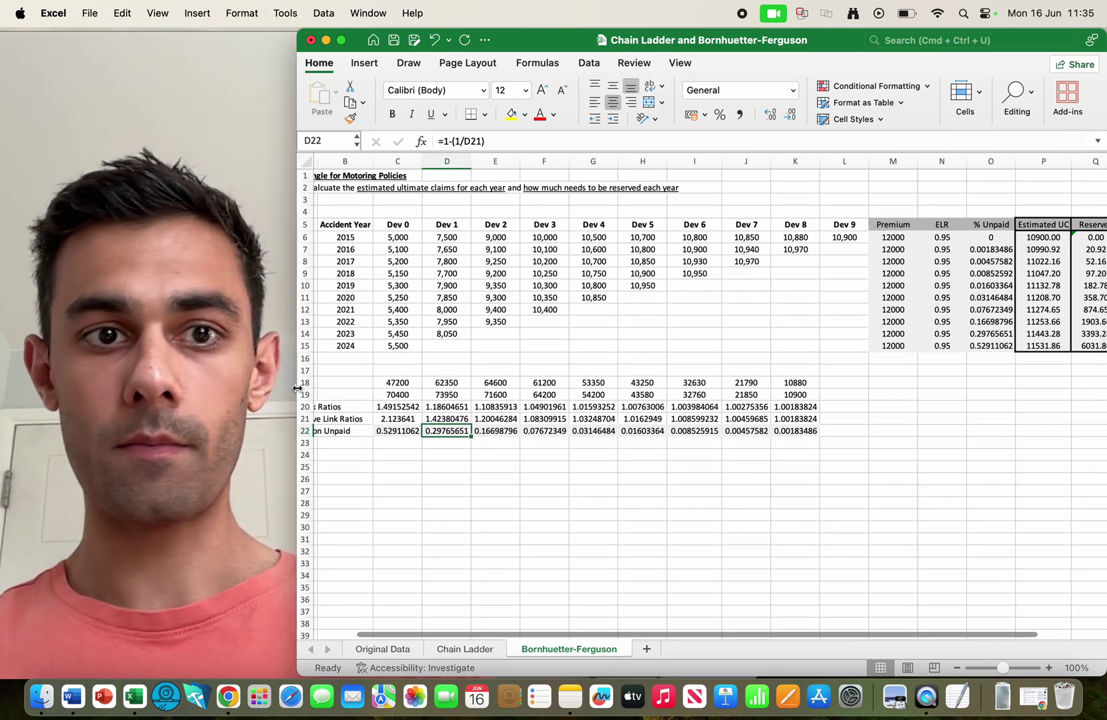
pyautogui.moveTo(298, 388); pyautogui.dragTo(271, 388)
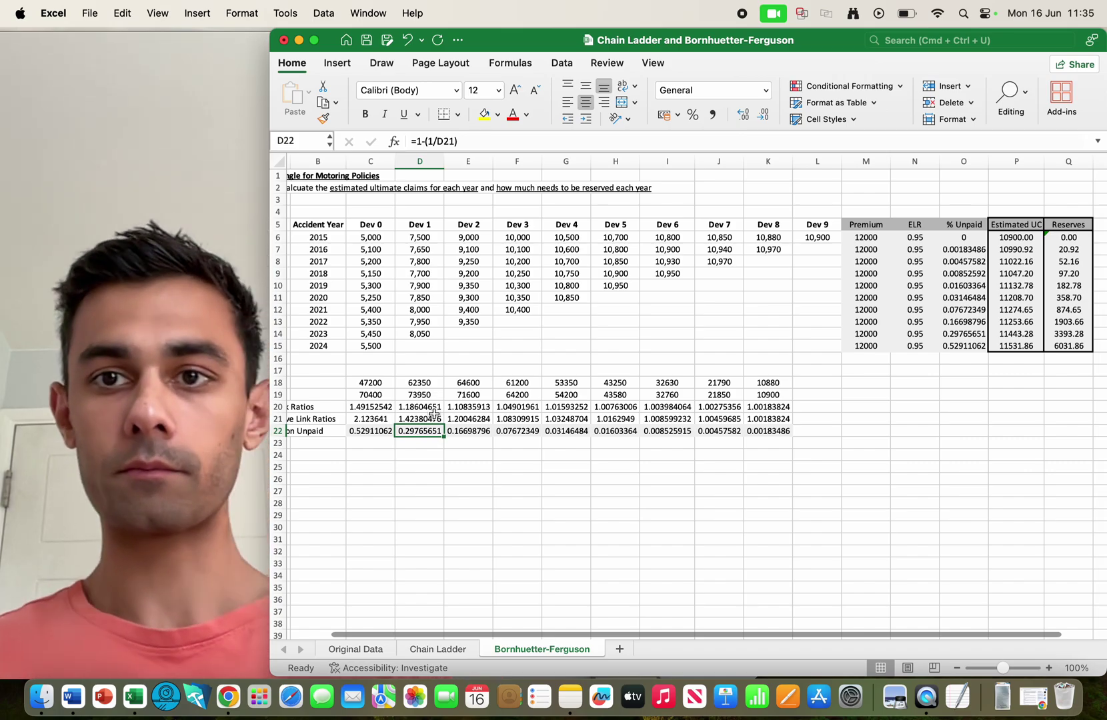
pyautogui.click(550, 507)
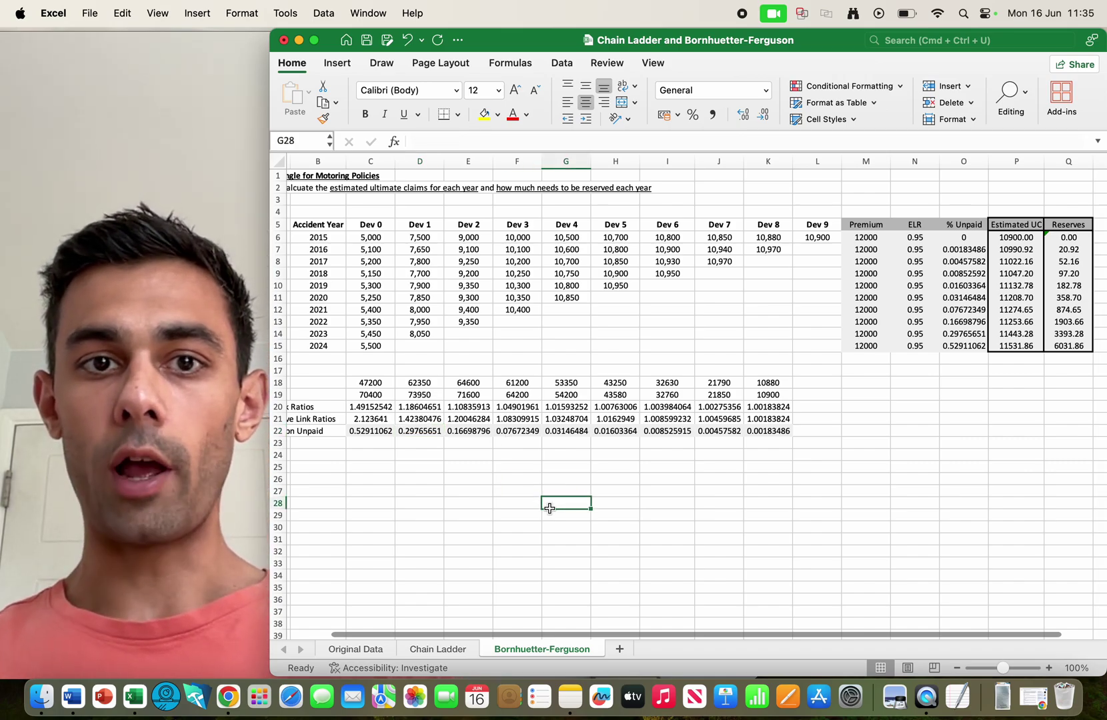
# Move the 2024 row down to row 16, then undo so it stays in row 15.
pyautogui.click(312, 346)
pyautogui.click(276, 346)
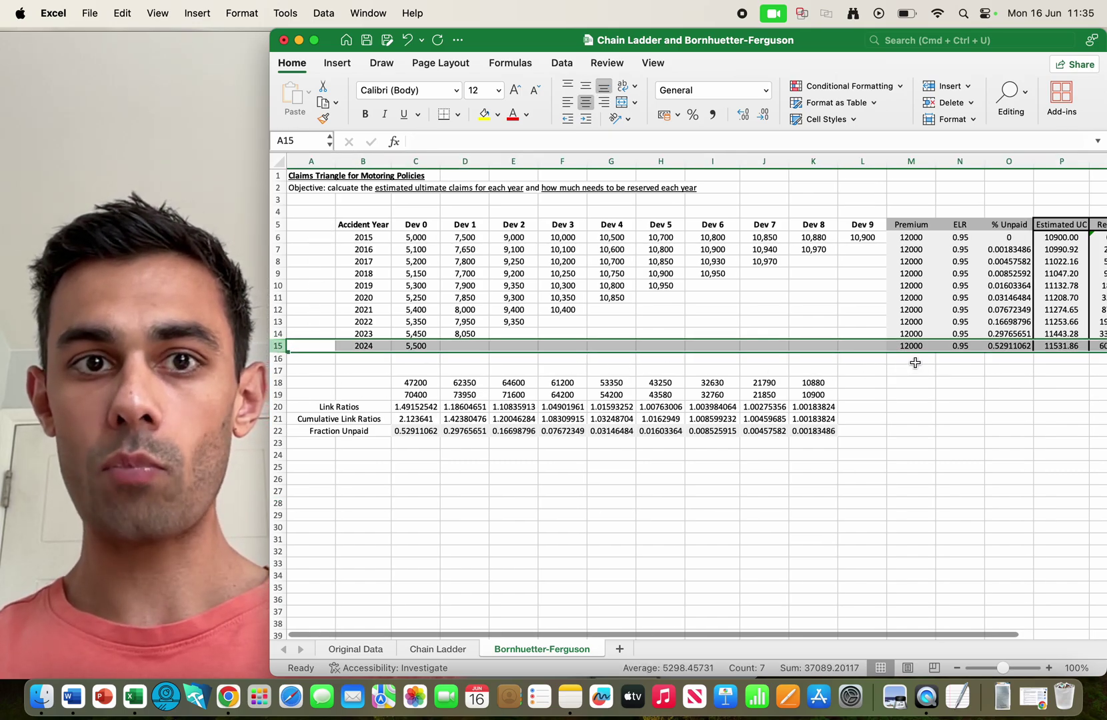
pyautogui.hscroll(3, 915, 362)
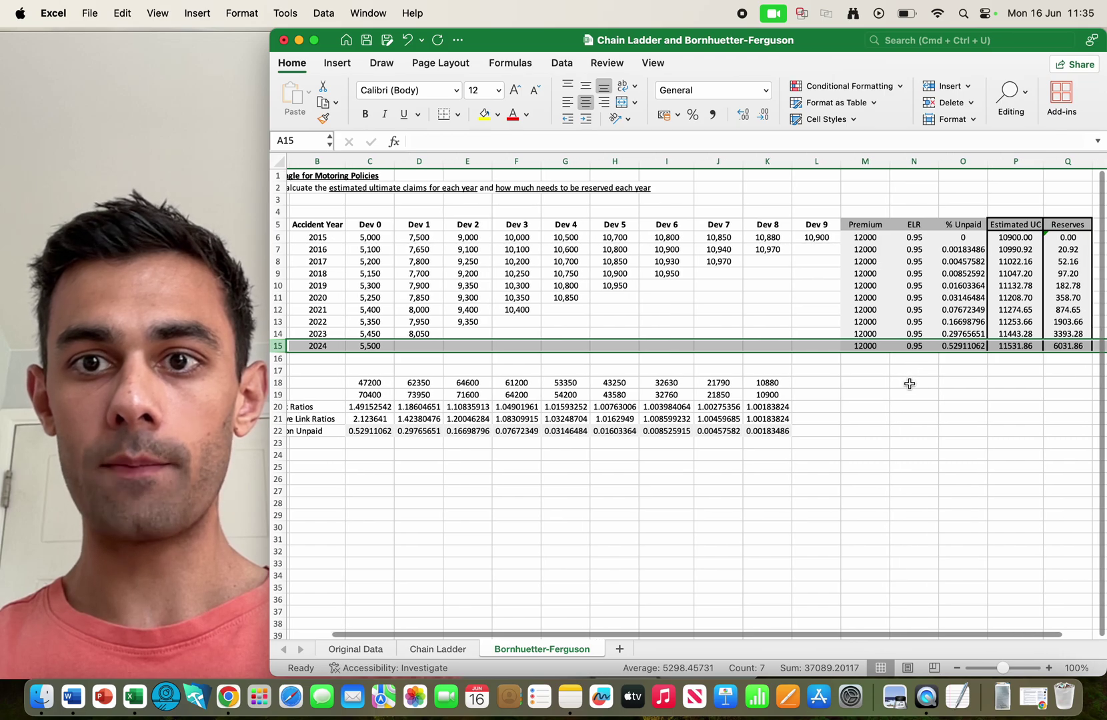
pyautogui.moveTo(877, 351); pyautogui.dragTo(878, 362)
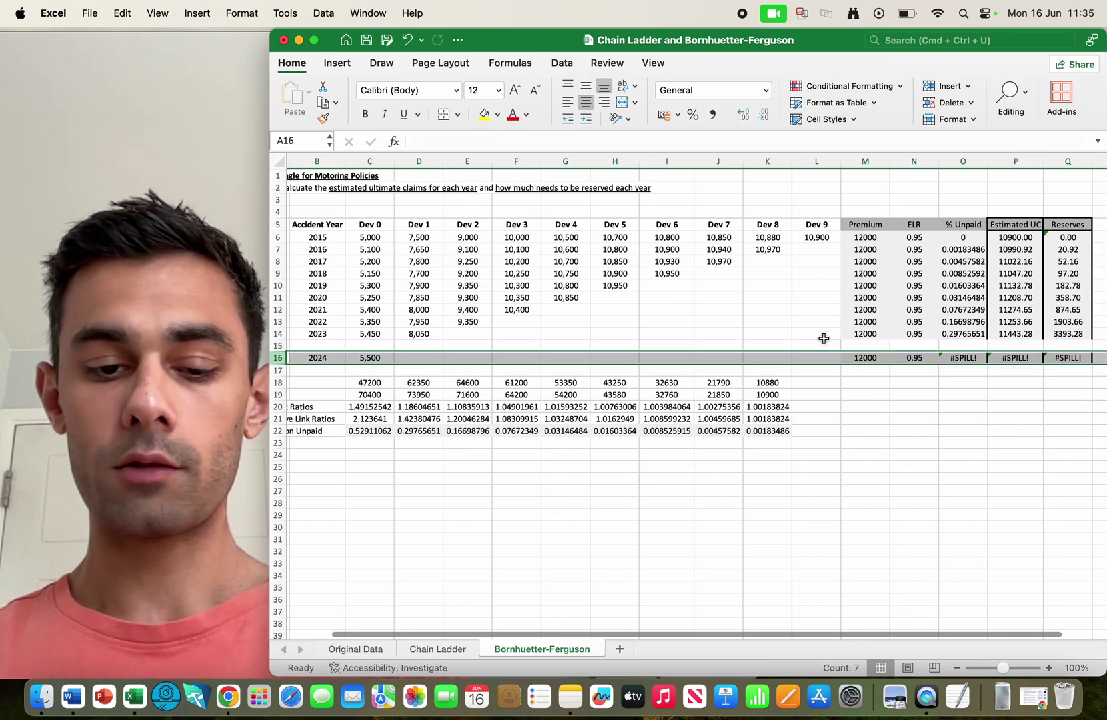
pyautogui.press('super+z')
pyautogui.click(966, 520)
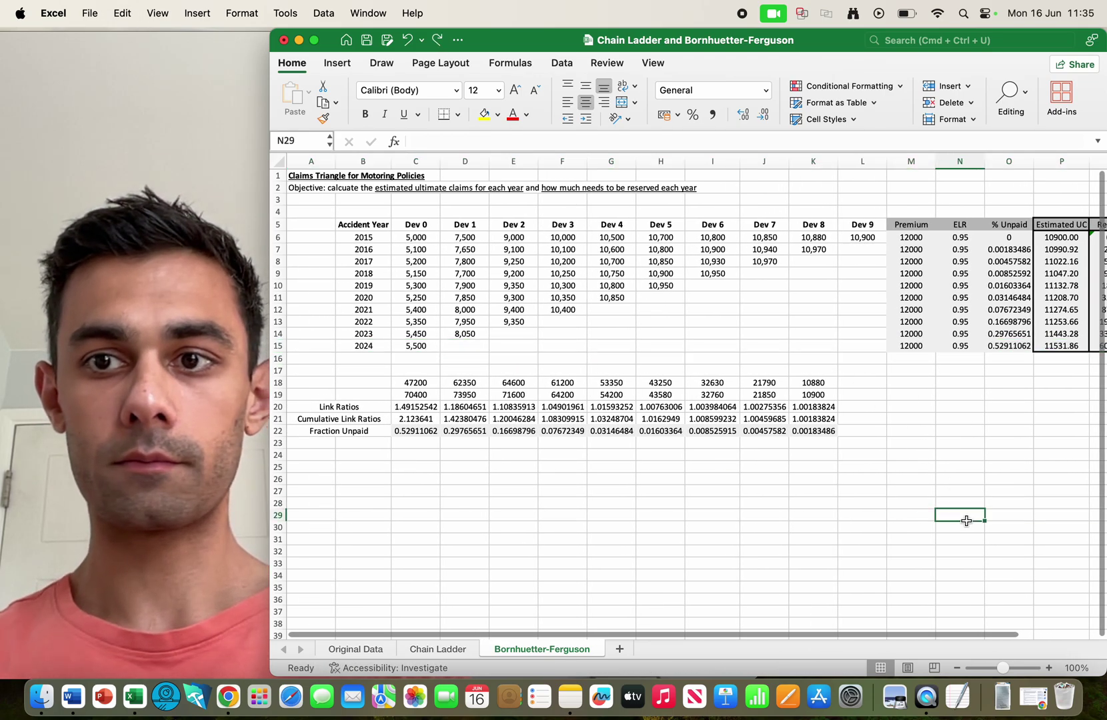
pyautogui.click(965, 384)
pyautogui.hscroll(3, 964, 386)
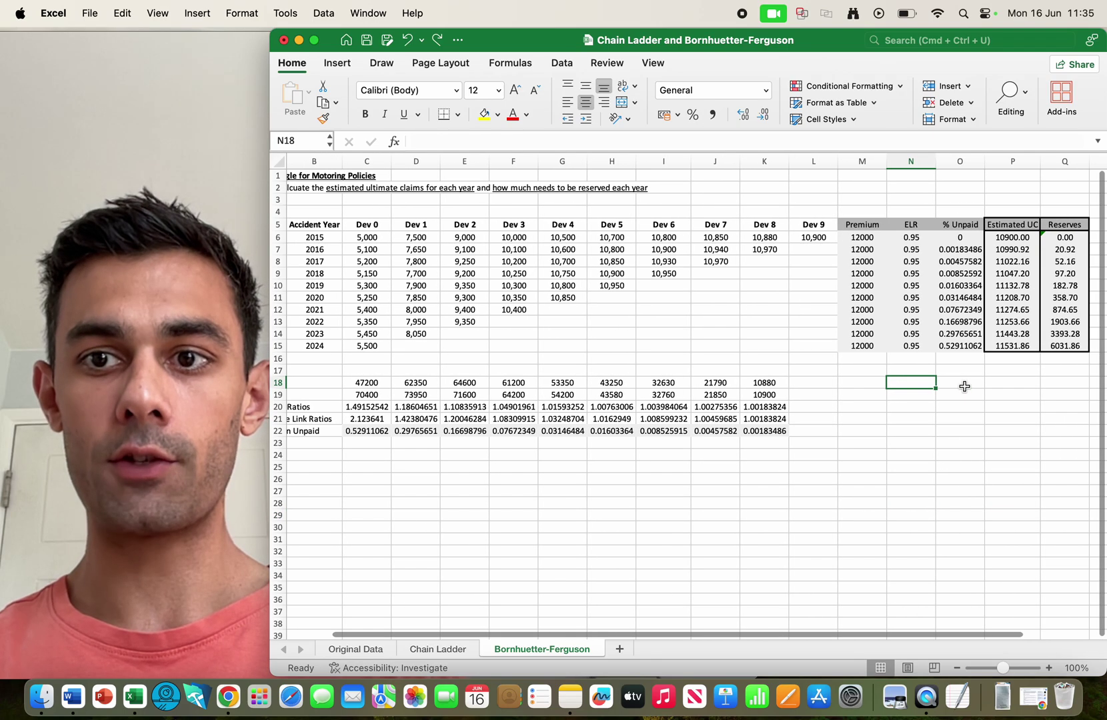
pyautogui.hscroll(-1, 952, 455)
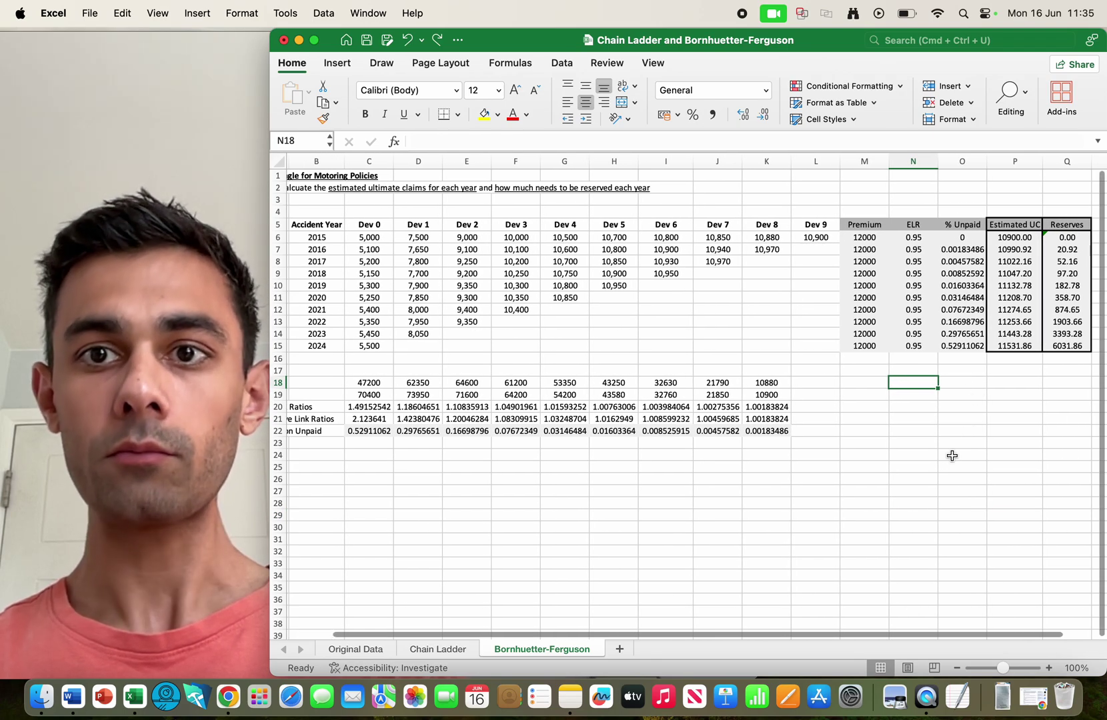
pyautogui.click(867, 345)
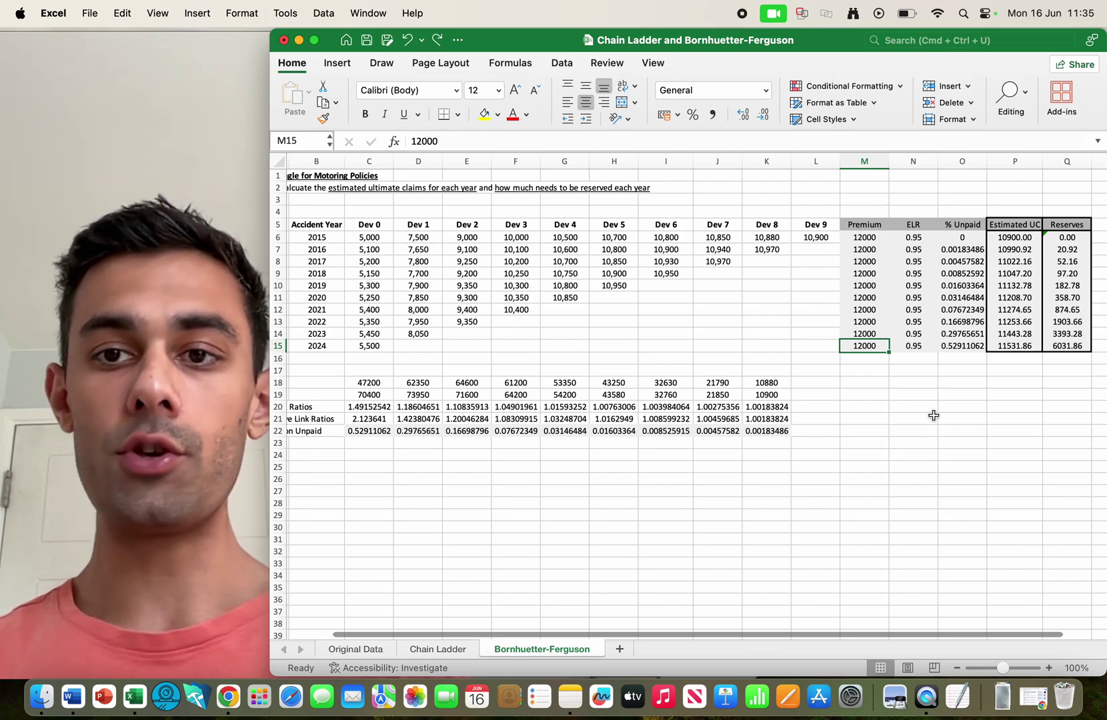
pyautogui.click(924, 351)
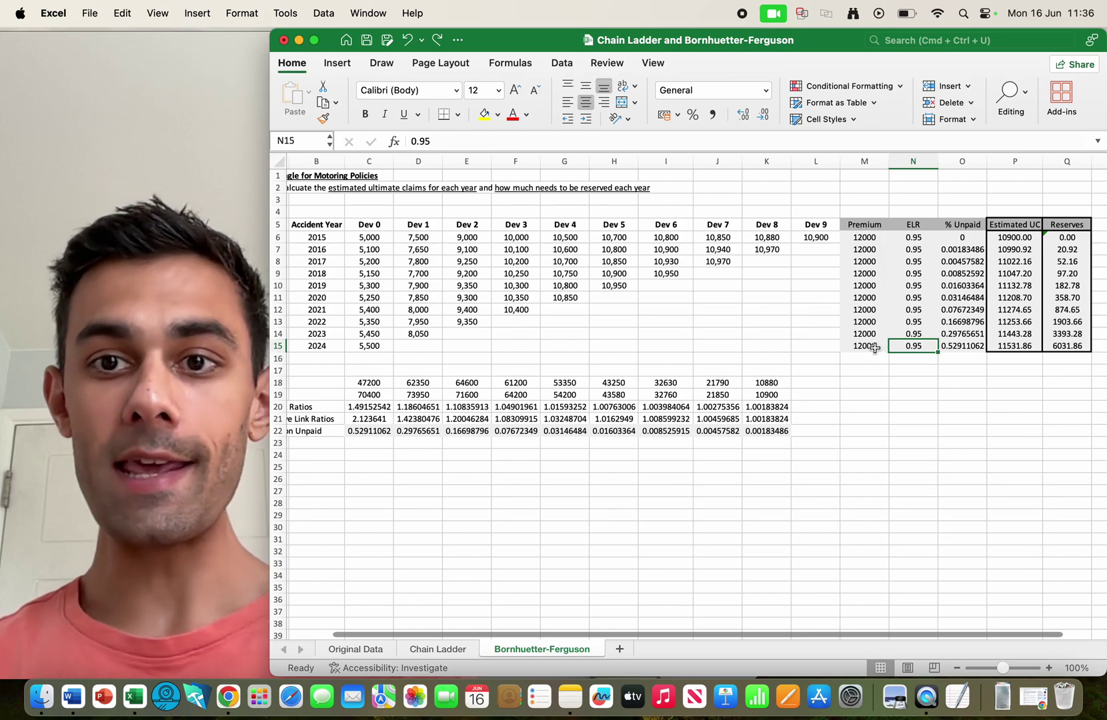
pyautogui.moveTo(873, 347); pyautogui.dragTo(914, 347)
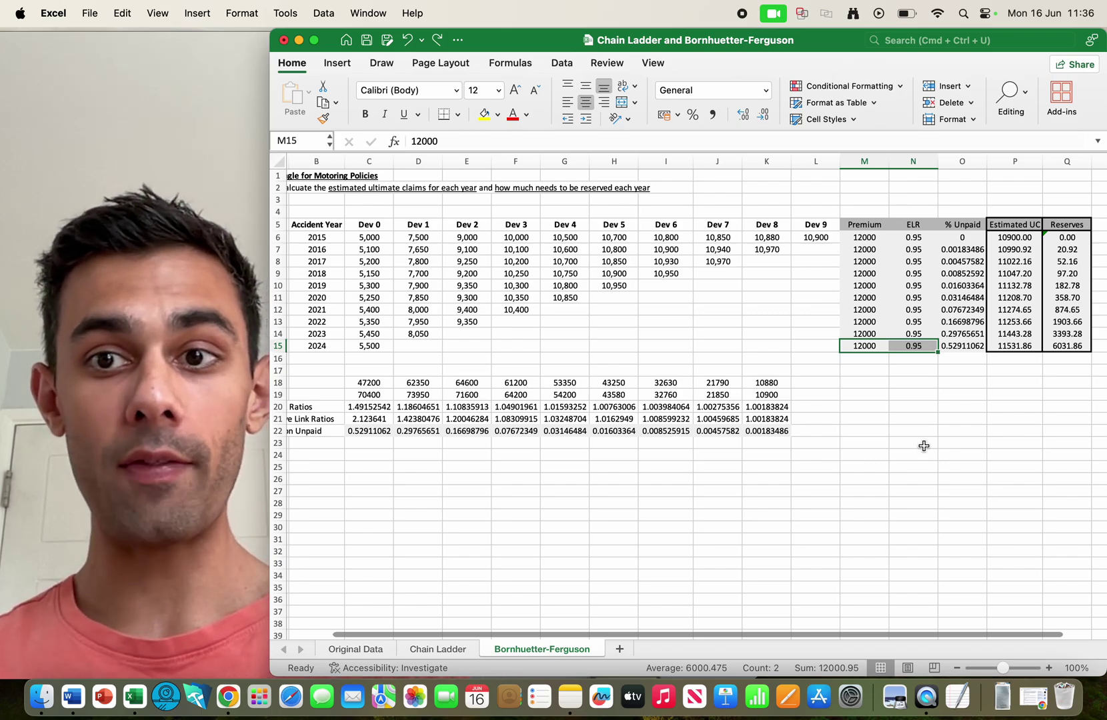
pyautogui.click(963, 347)
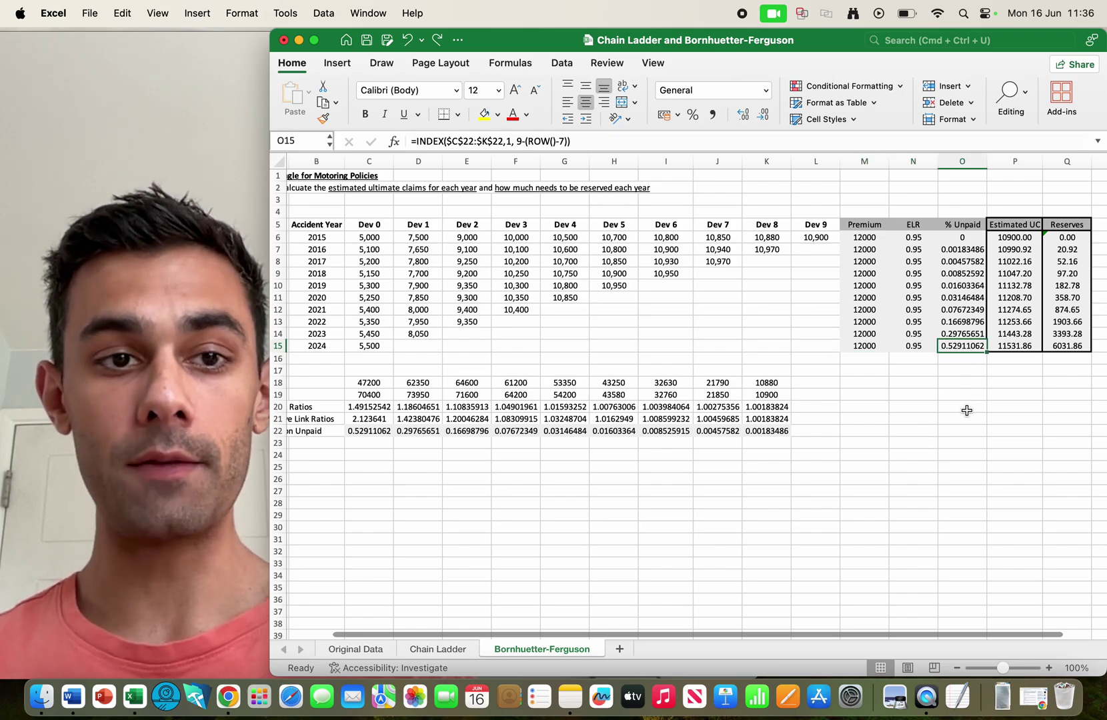
pyautogui.click(370, 430)
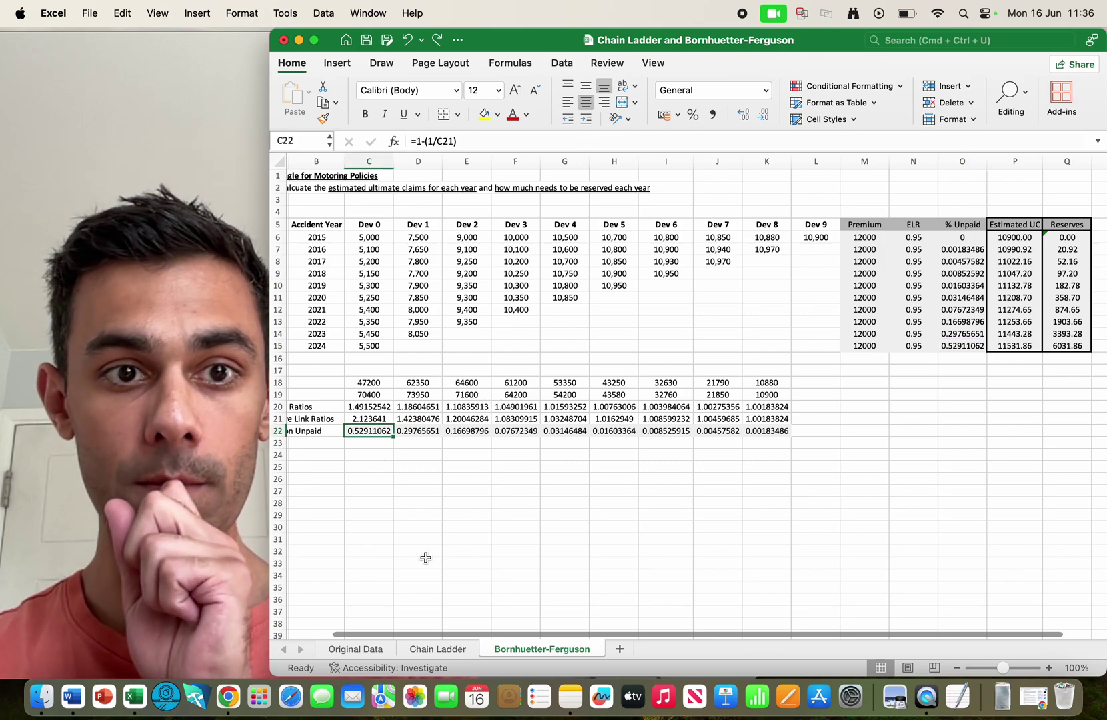
pyautogui.click(962, 348)
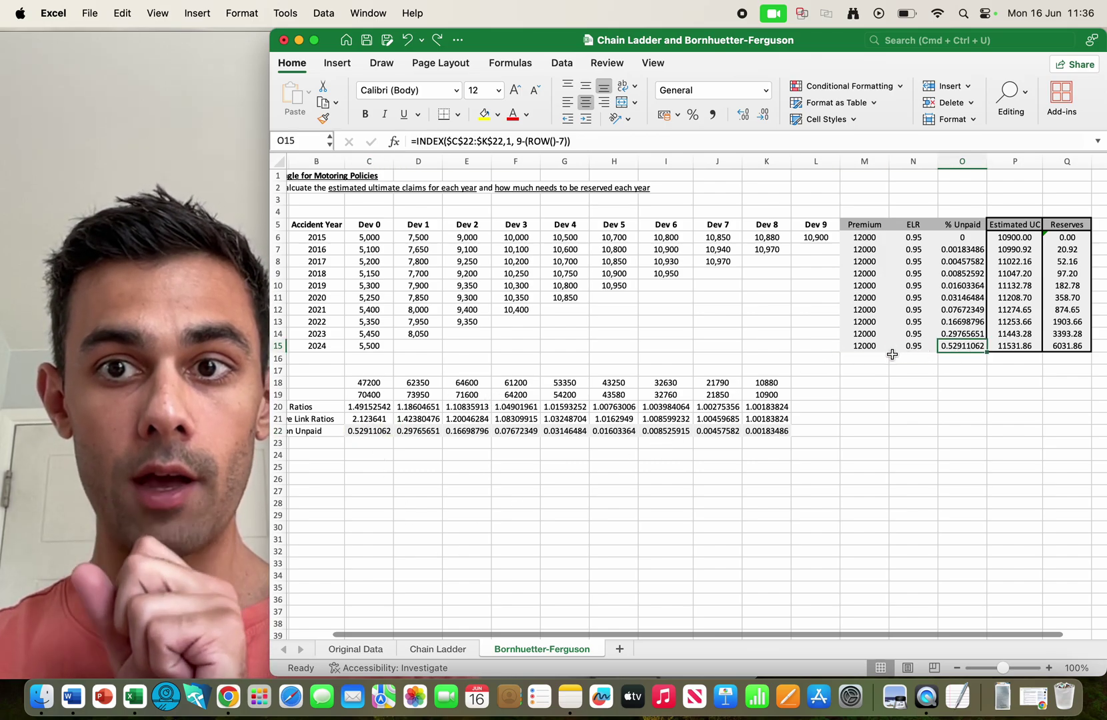
pyautogui.moveTo(873, 345); pyautogui.dragTo(955, 348)
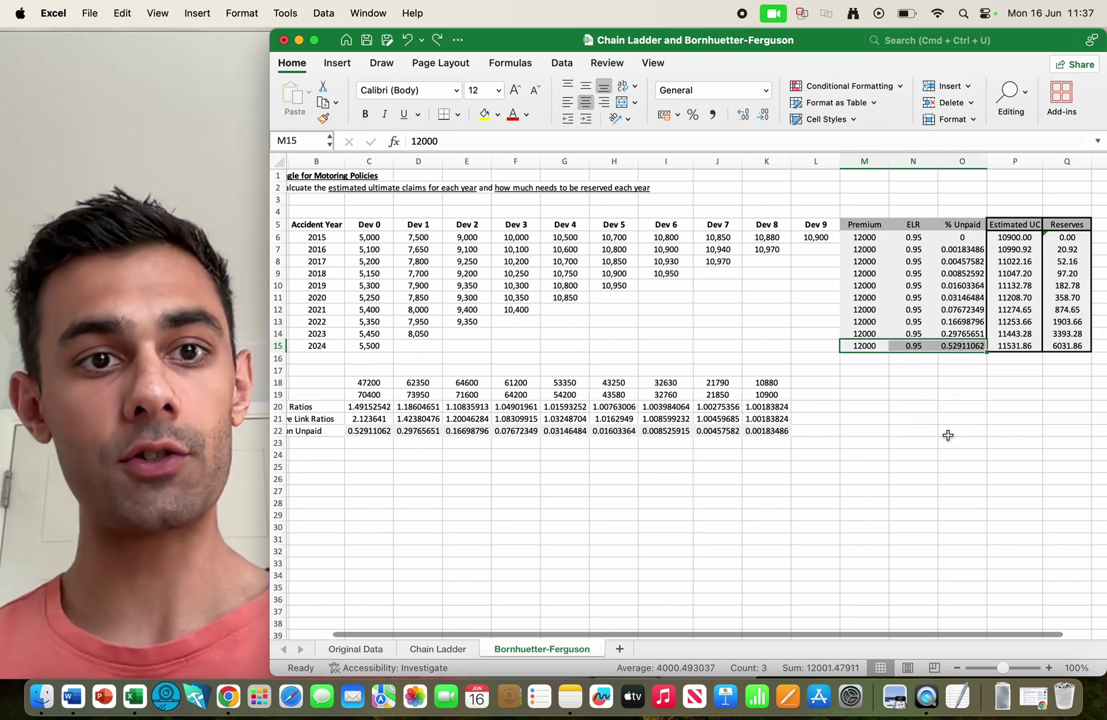
pyautogui.click(1067, 347)
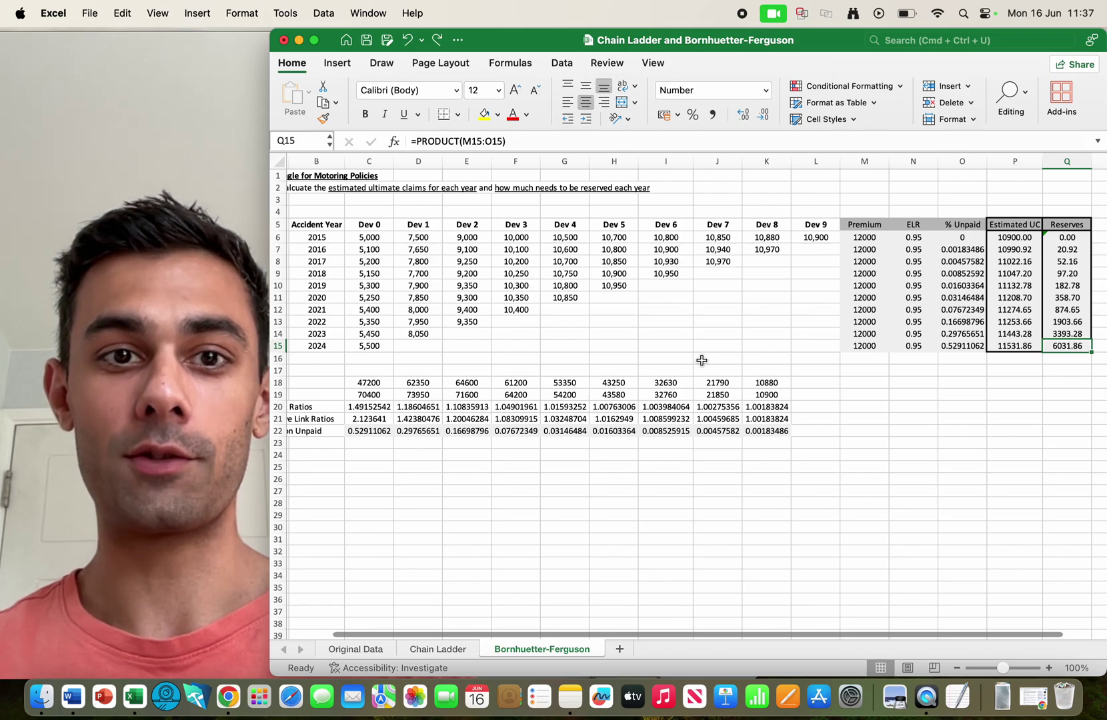
pyautogui.click(379, 348)
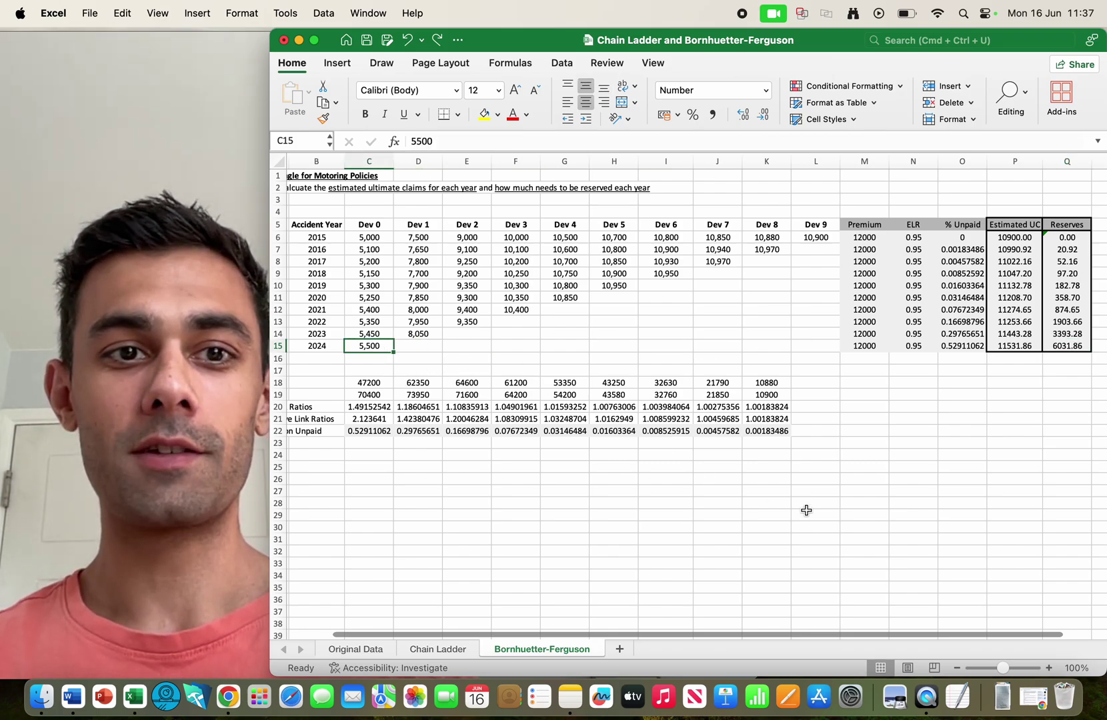
pyautogui.click(912, 490)
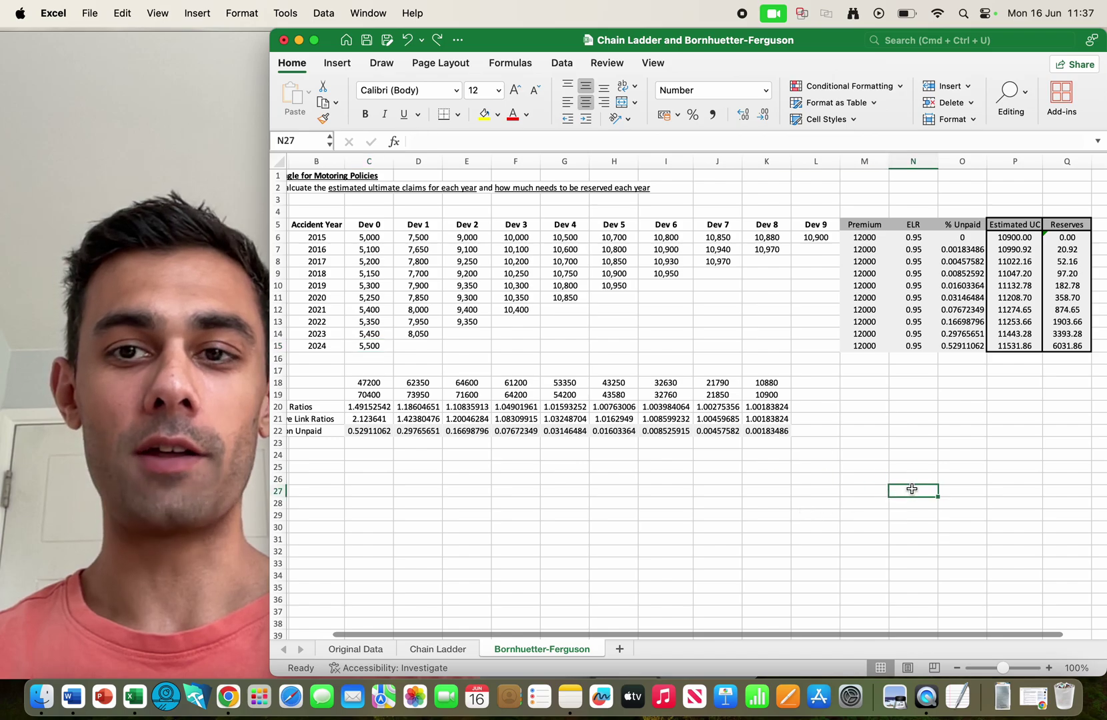
pyautogui.click(1020, 347)
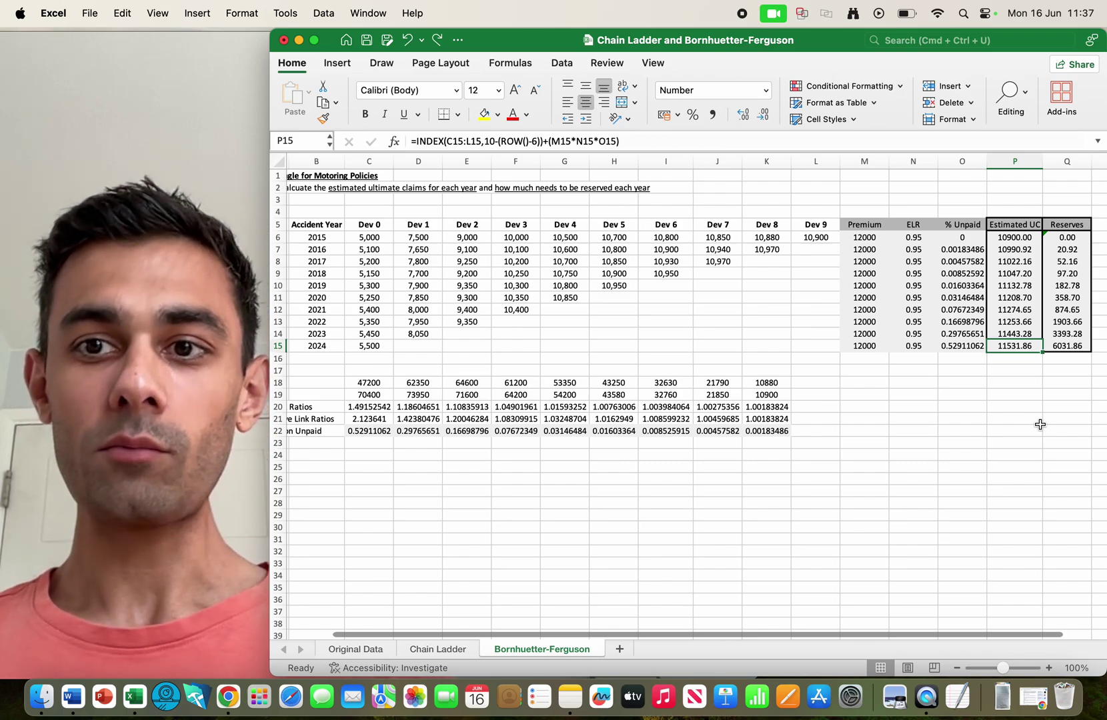
pyautogui.click(1040, 424)
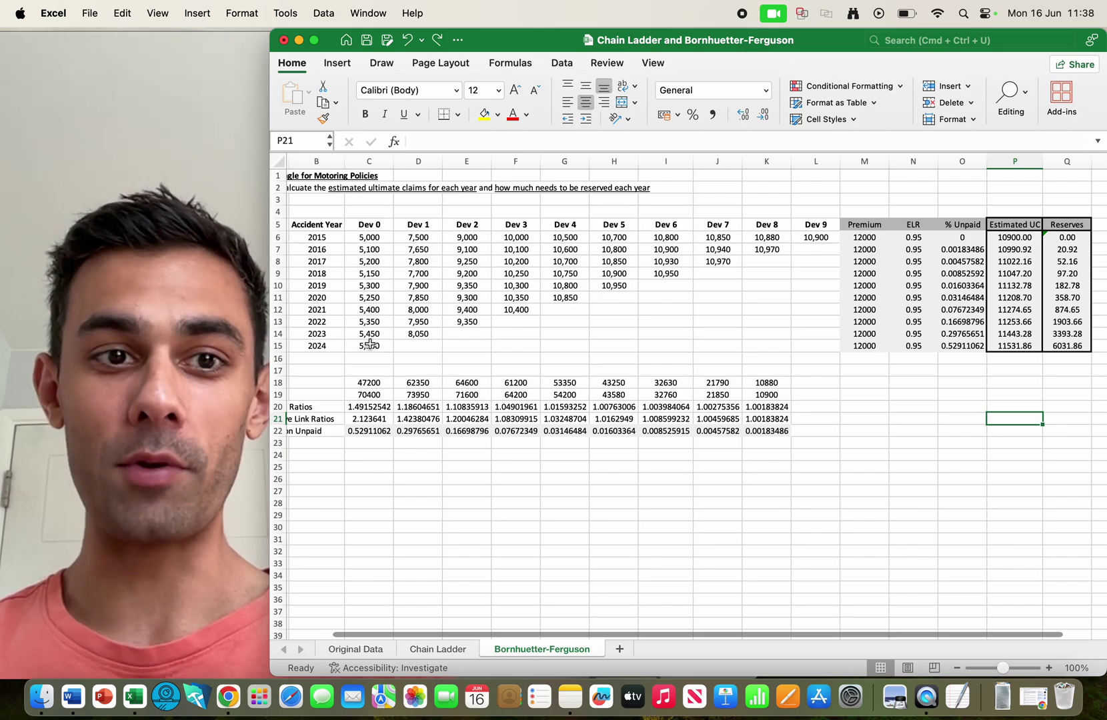
pyautogui.click(370, 345)
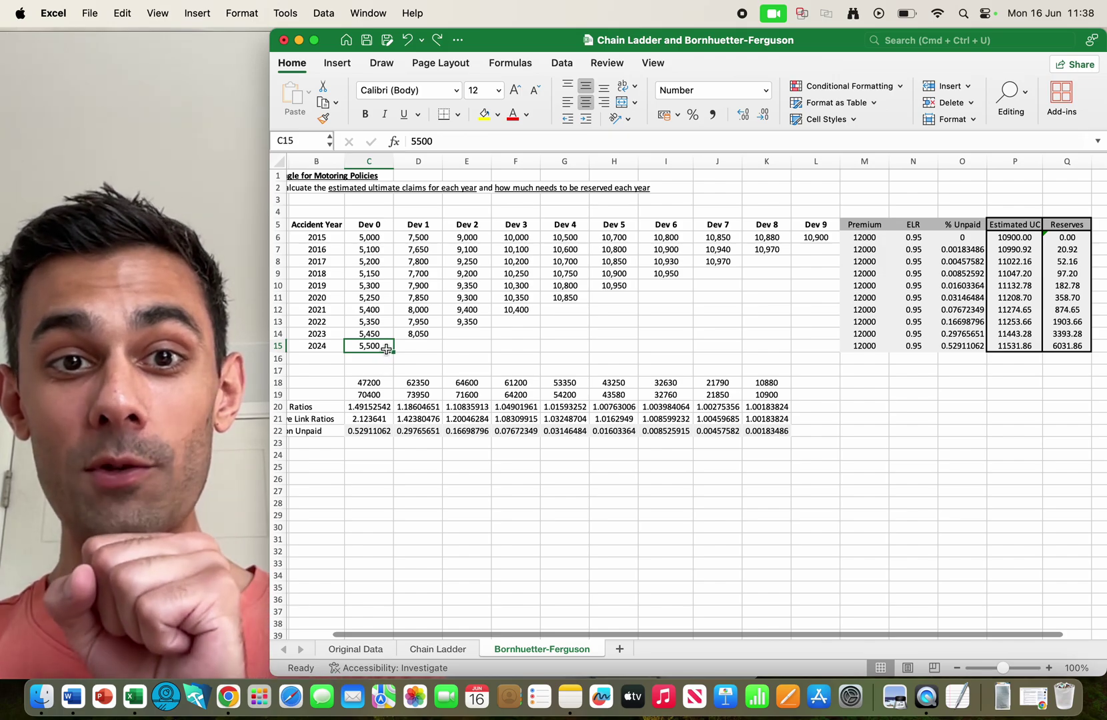
pyautogui.click(387, 418)
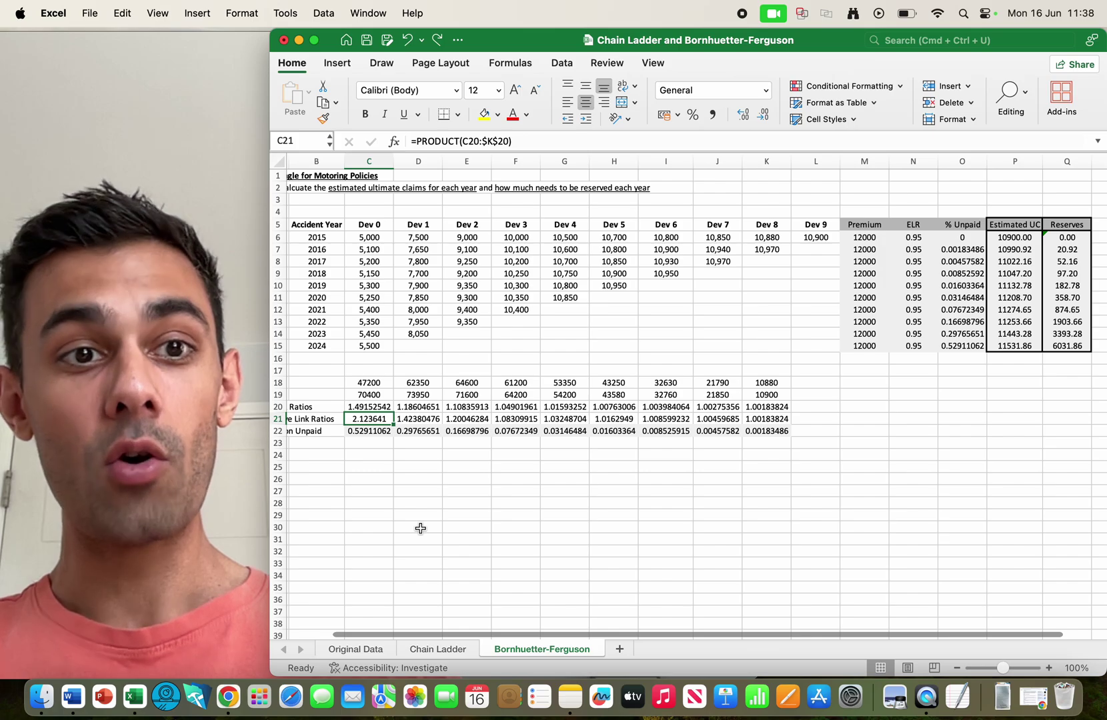
pyautogui.click(370, 347)
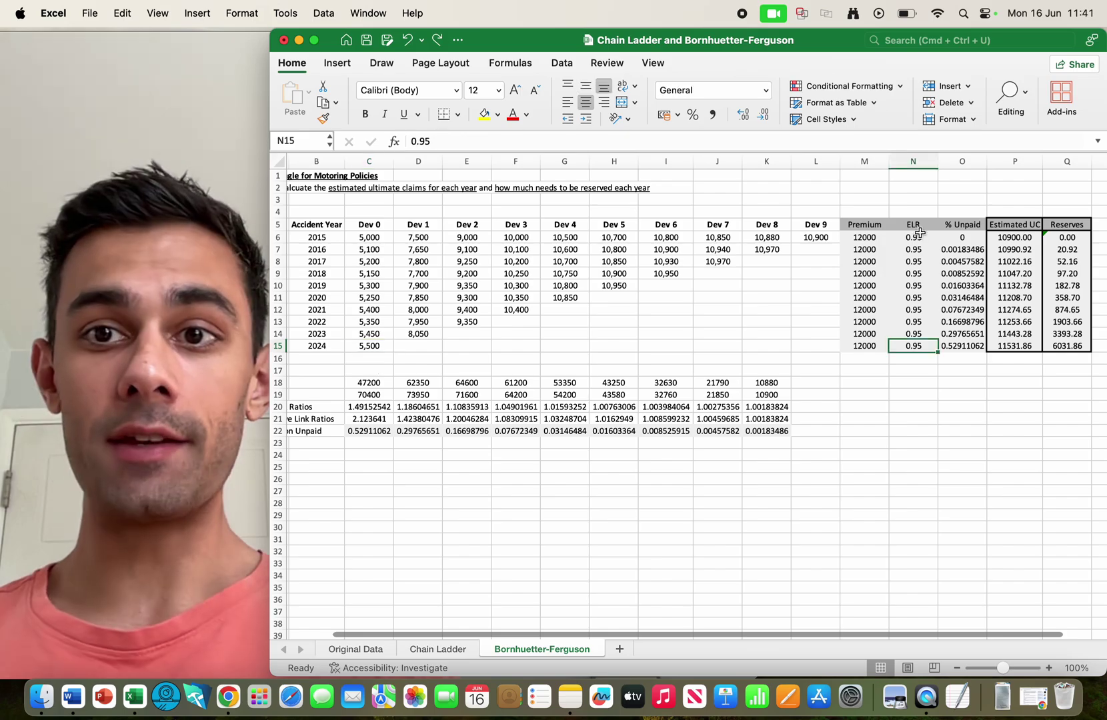
pyautogui.click(917, 225)
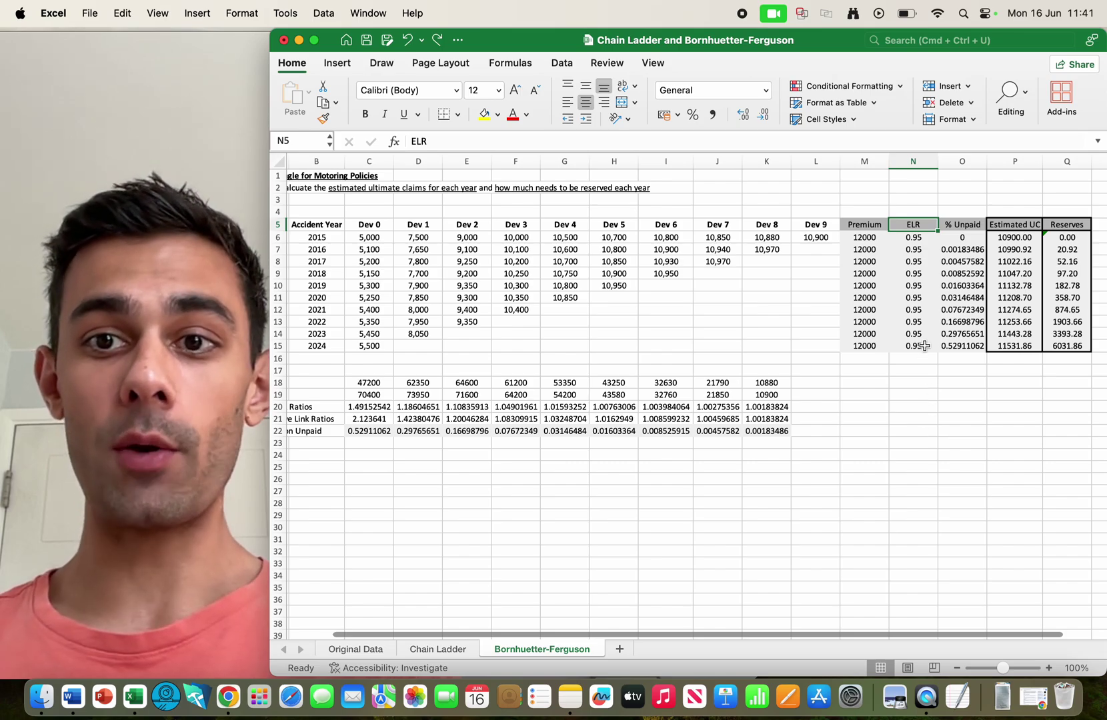
pyautogui.click(924, 345)
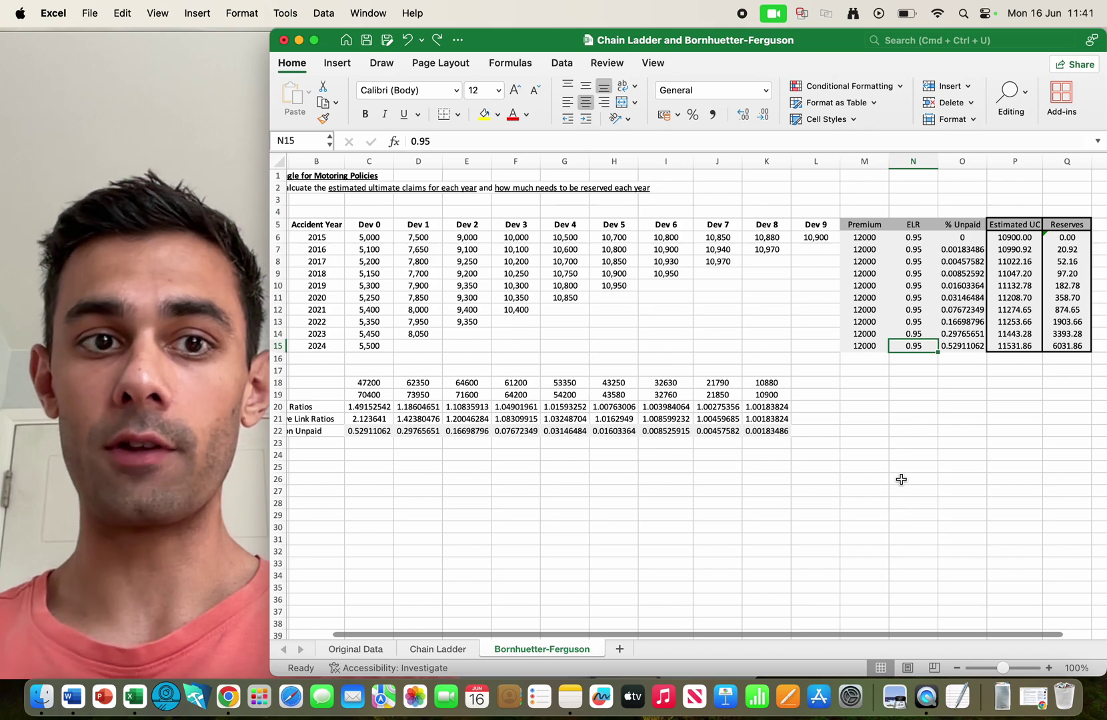
pyautogui.click(968, 345)
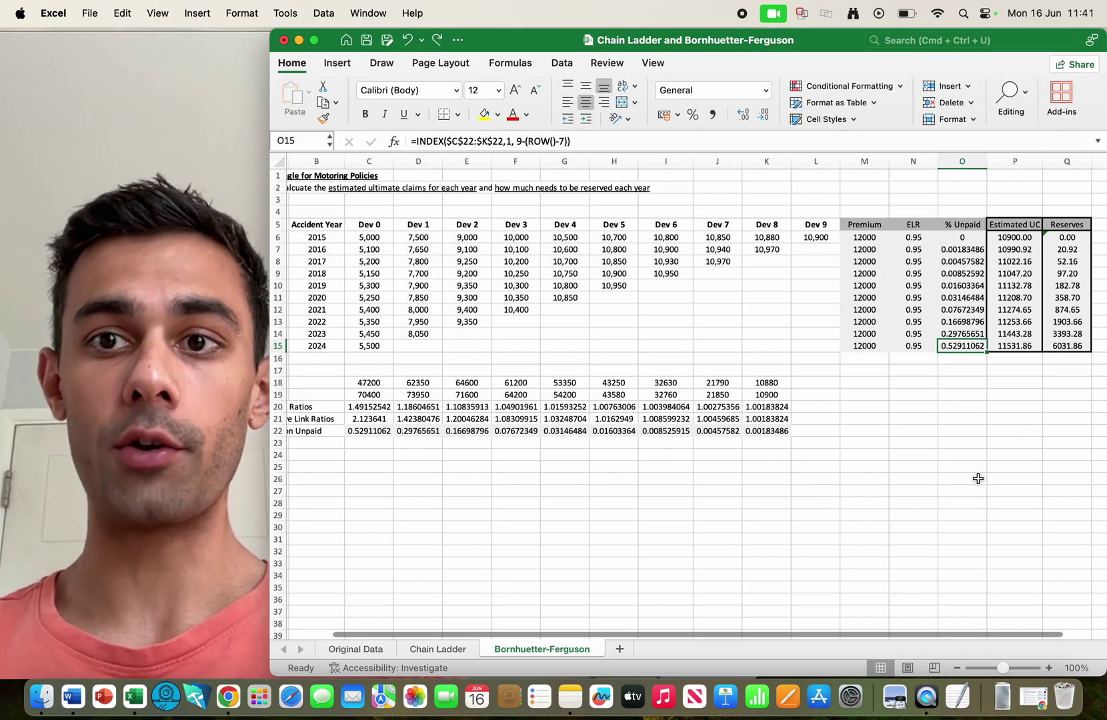
pyautogui.moveTo(962, 221); pyautogui.dragTo(963, 347)
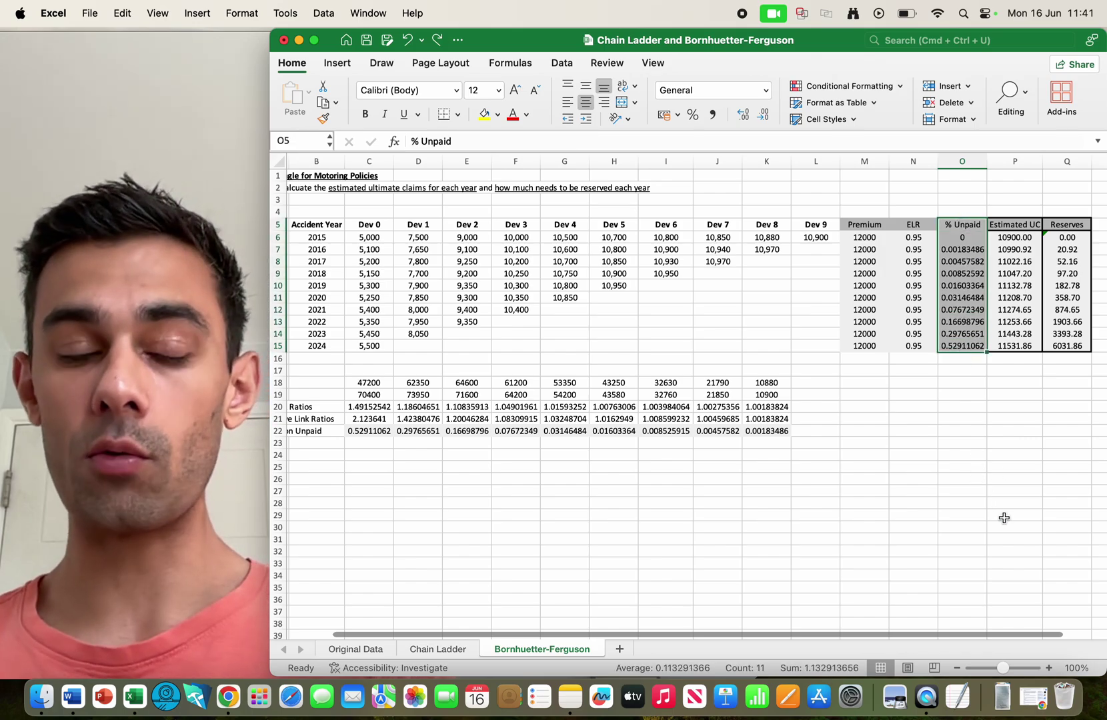